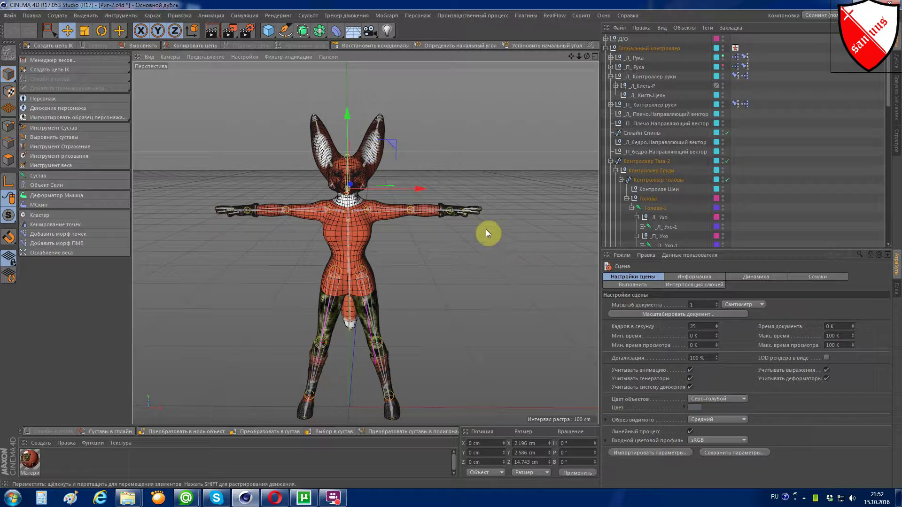
Step: Select the Леса object and add a new user-data entry
scroll(467, 188, up, 2)
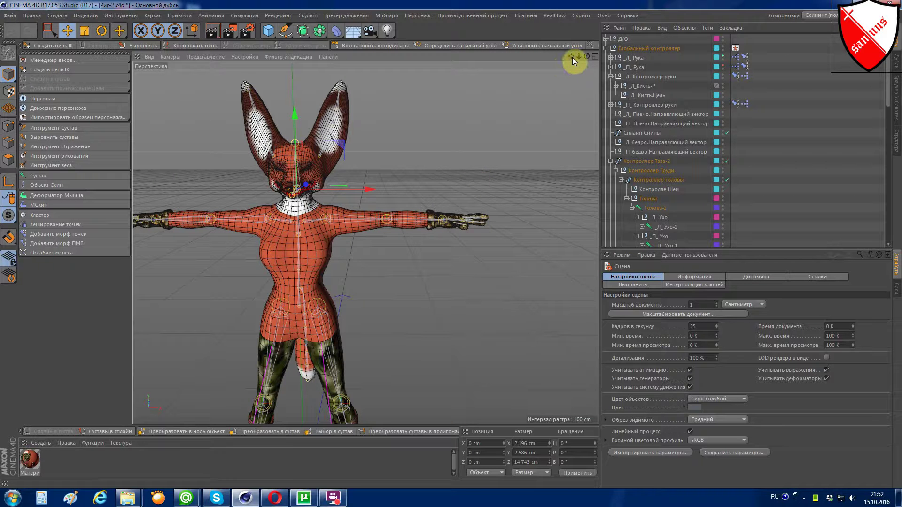
mouse_move(571, 56)
mouse_down()
mouse_move(609, 67)
mouse_move(592, 58)
mouse_up()
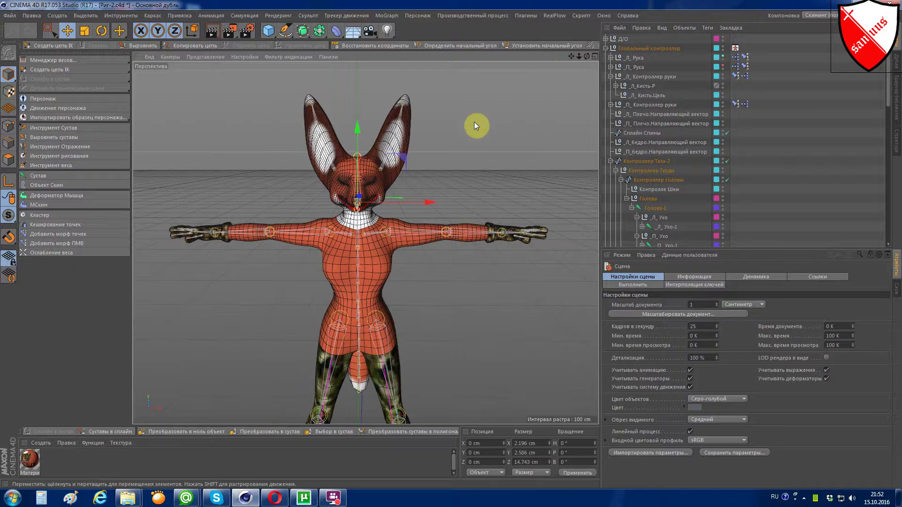
scroll(351, 205, up, 1)
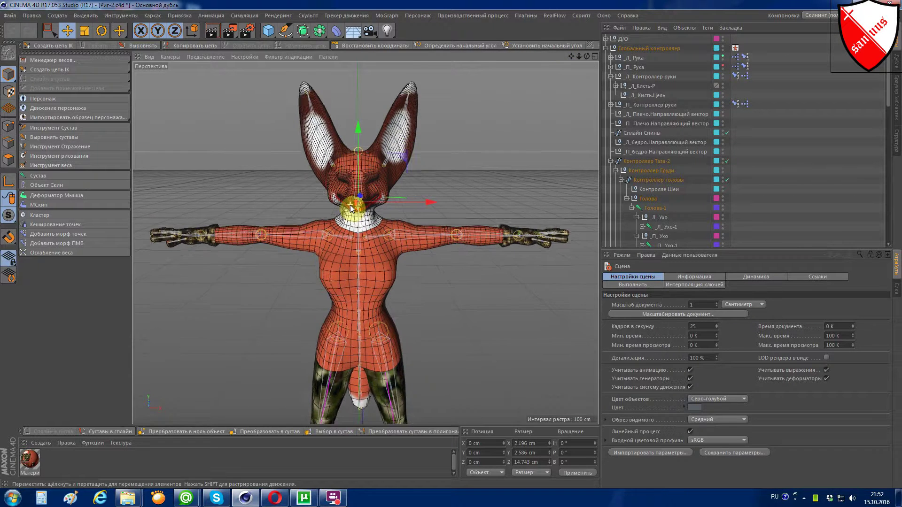
scroll(352, 205, up, 1)
scroll(351, 207, up, 1)
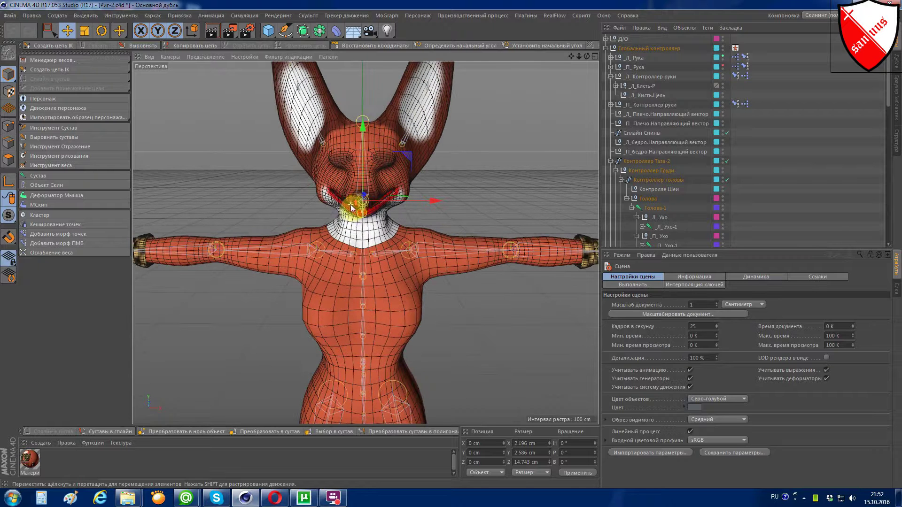
scroll(354, 201, down, 2)
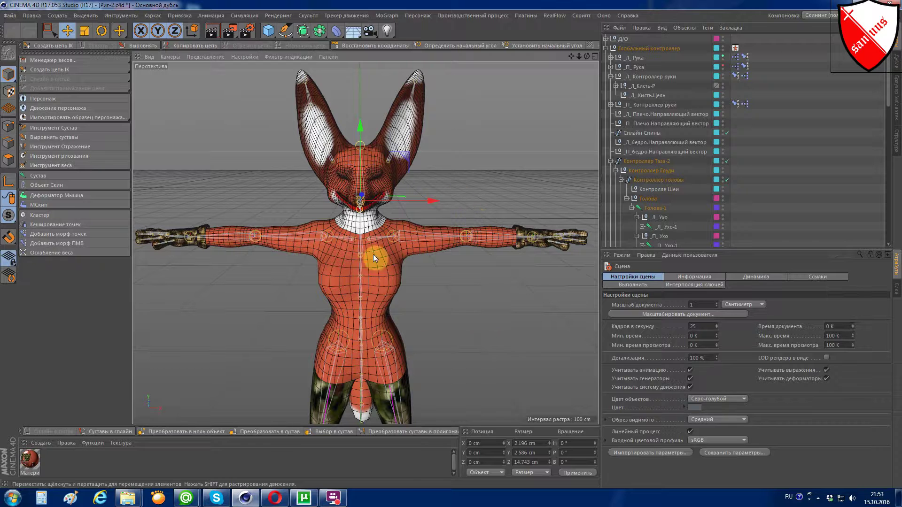
scroll(657, 141, down, 10)
click(624, 243)
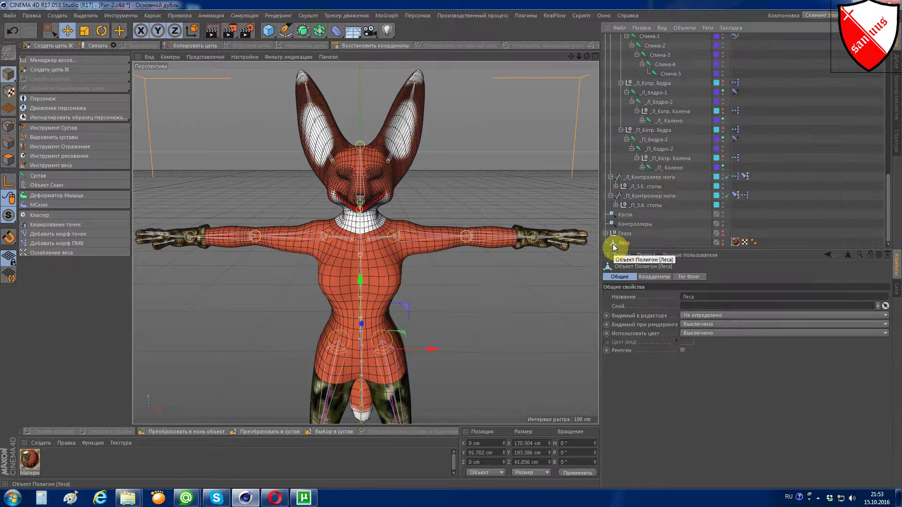
click(692, 256)
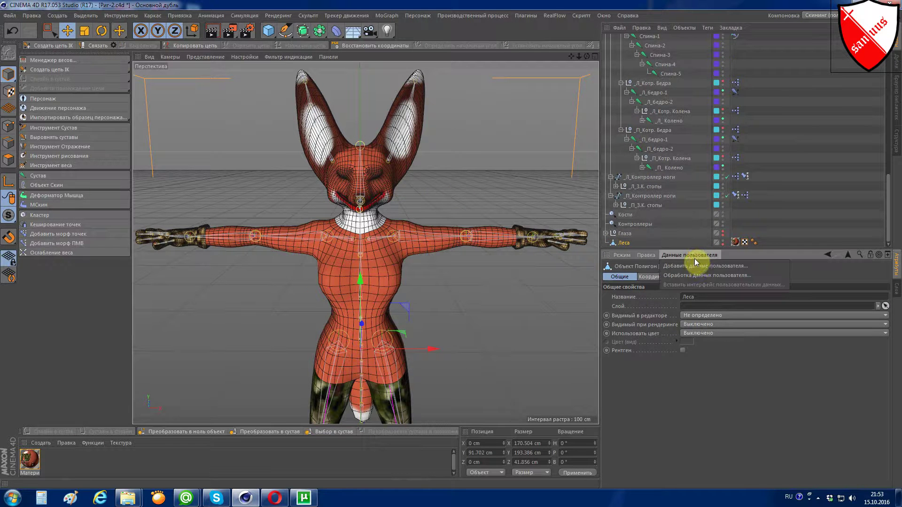
click(698, 266)
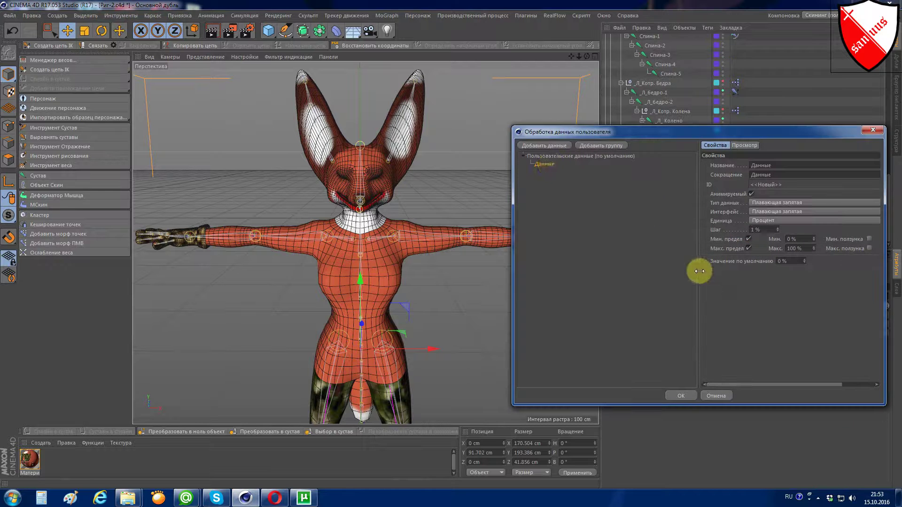
Step: Name the parameter Видимость as a Float Slider in Real units with maximum 1
click(799, 165)
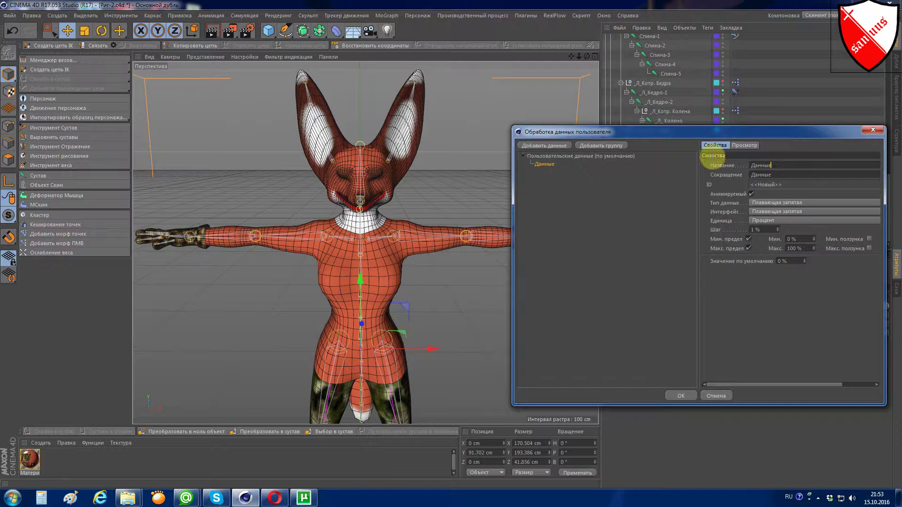
key(BackSpace)
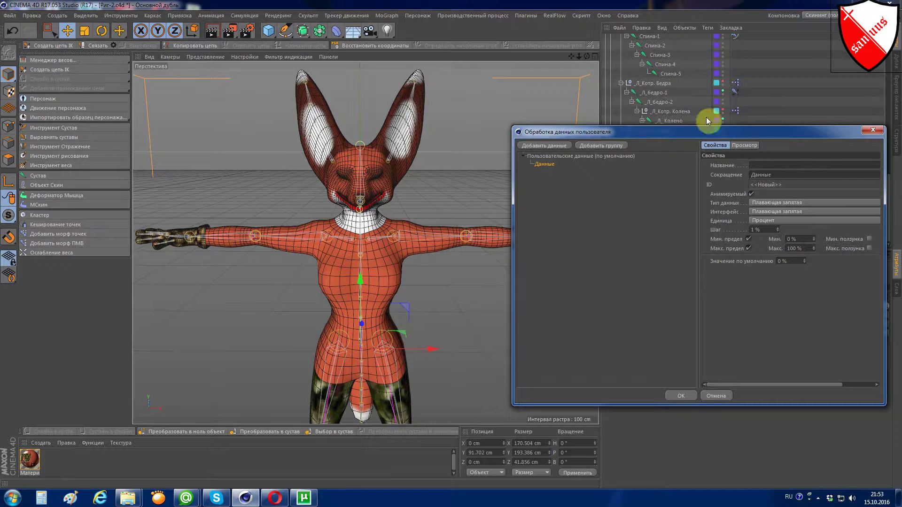
mouse_move(725, 127)
mouse_down()
mouse_move(572, 135)
mouse_move(433, 162)
mouse_up()
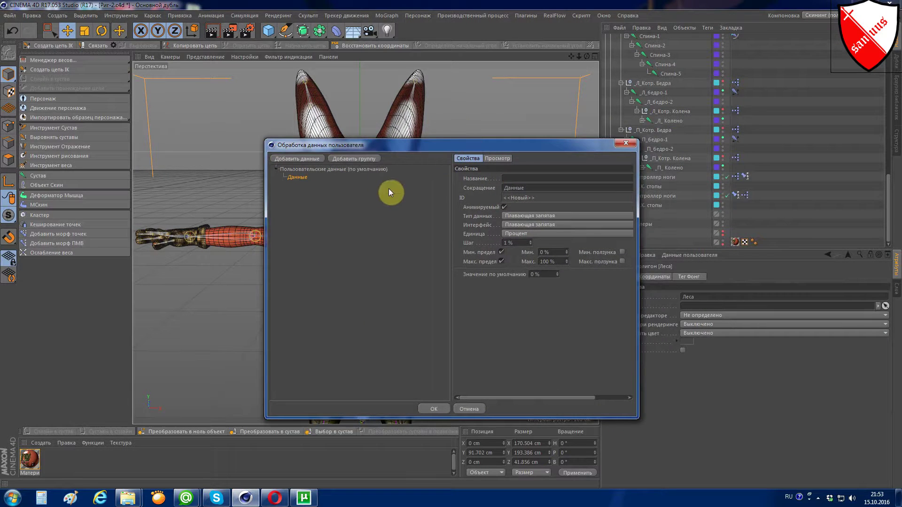
text(Видимость)
click(565, 224)
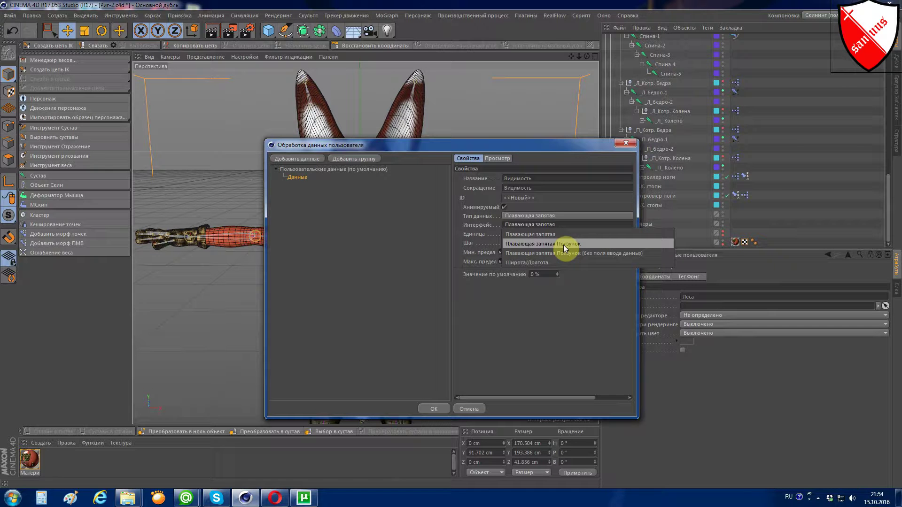
click(564, 244)
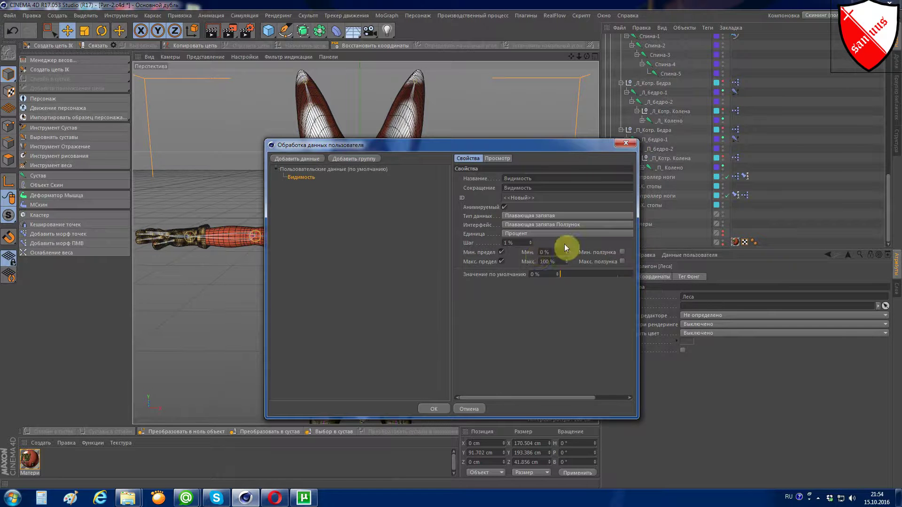
click(539, 233)
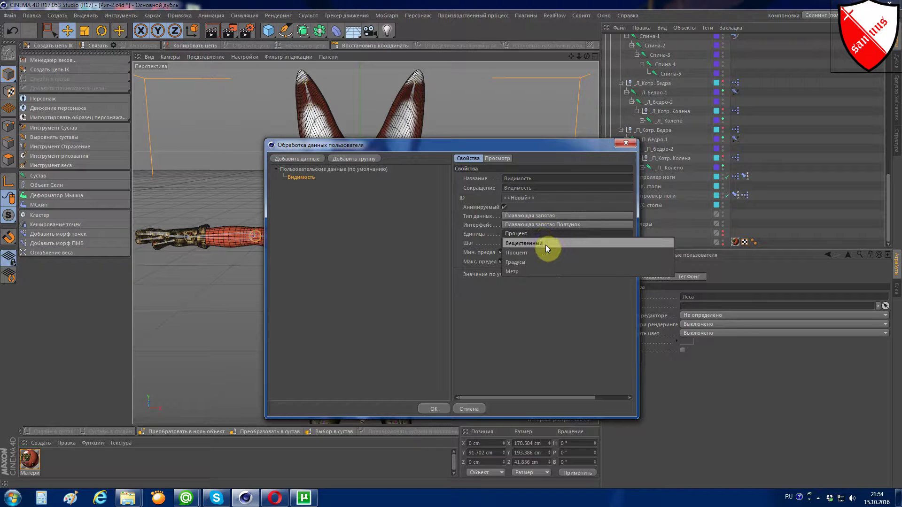
click(546, 244)
double_click(547, 262)
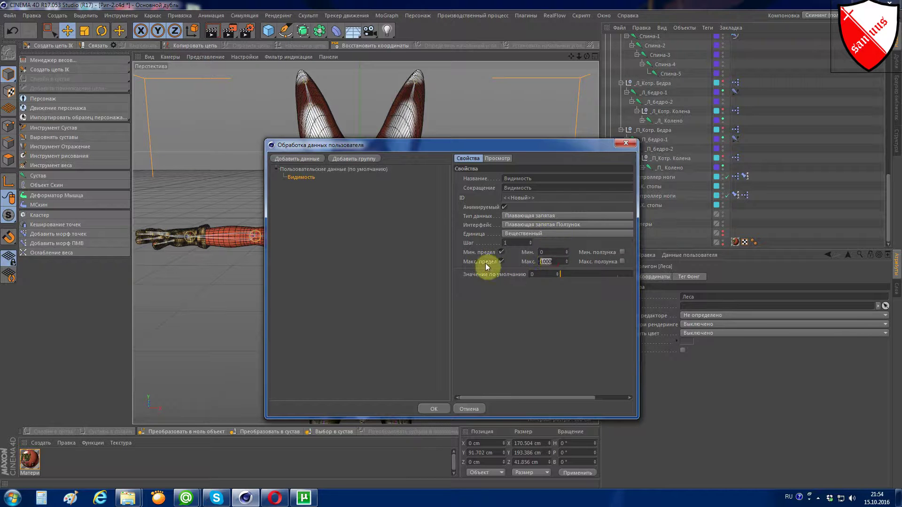
text(1)
click(435, 408)
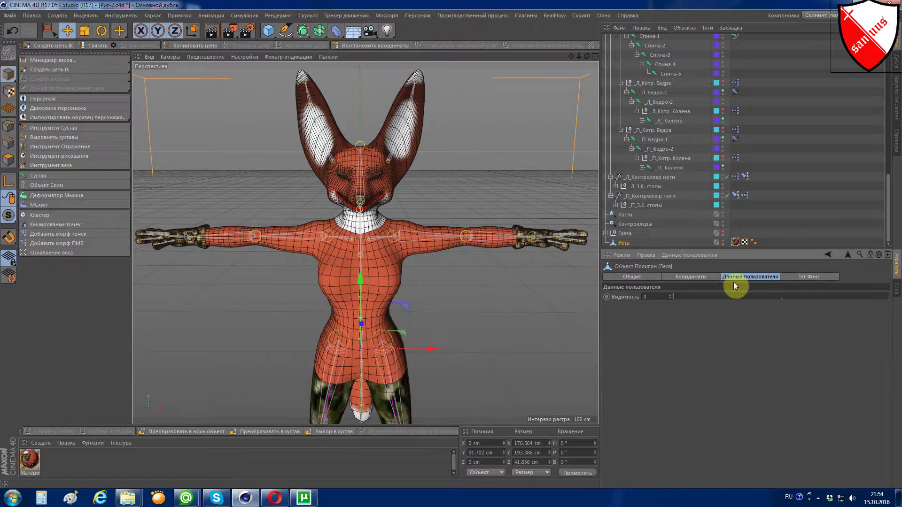
Step: Link Видимость as driver to the Леса object's Visible in Editor setting
right_click(623, 298)
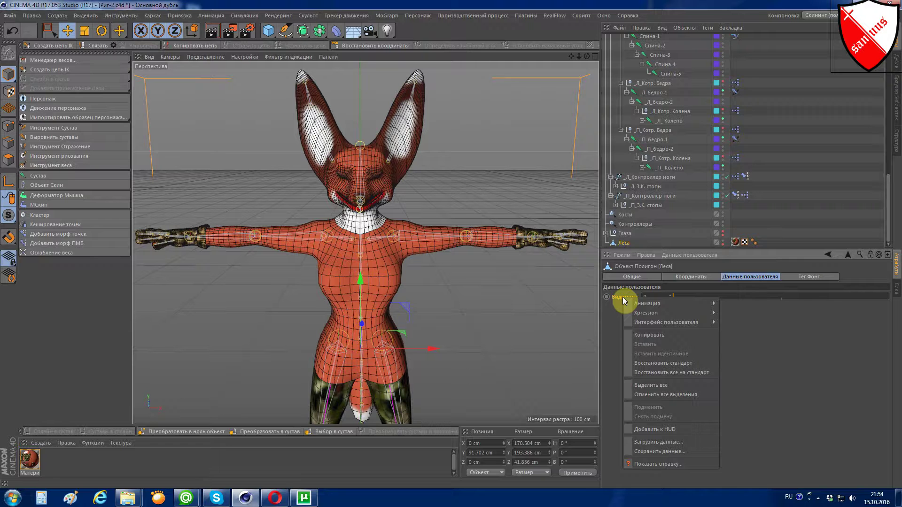
mouse_move(669, 313)
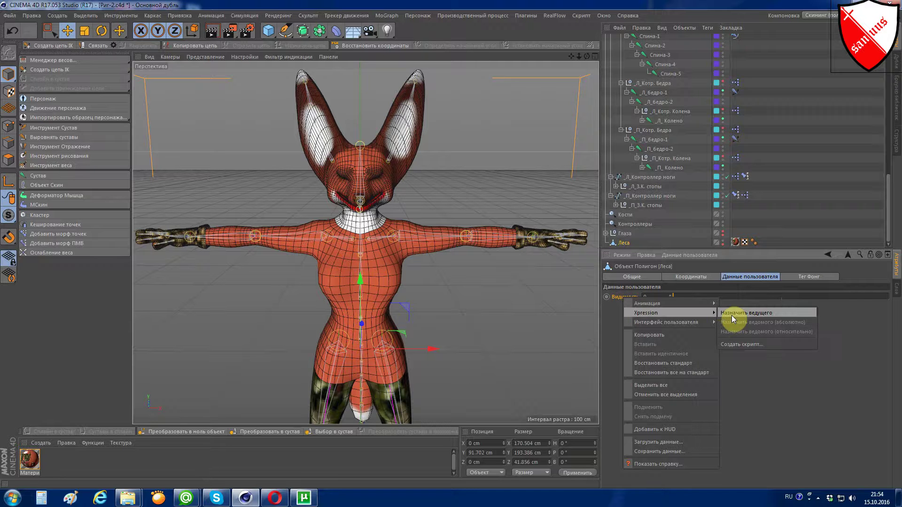
click(732, 314)
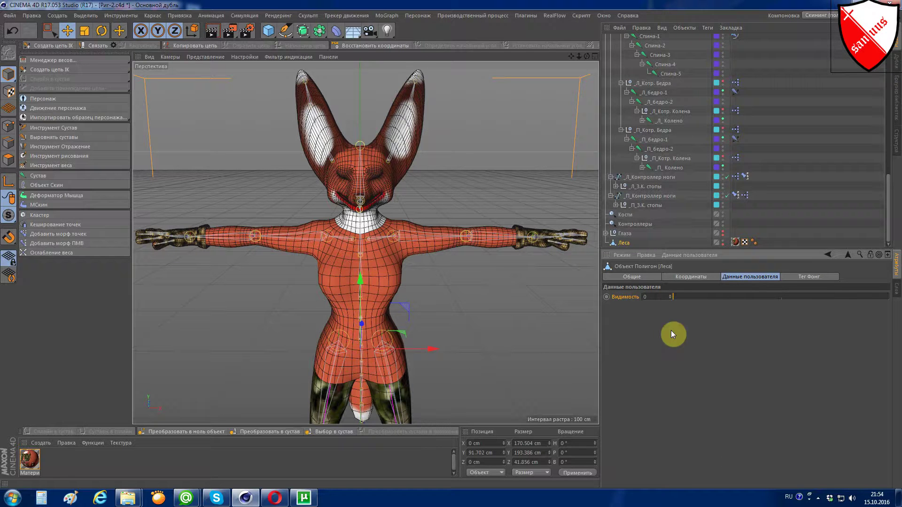
click(637, 279)
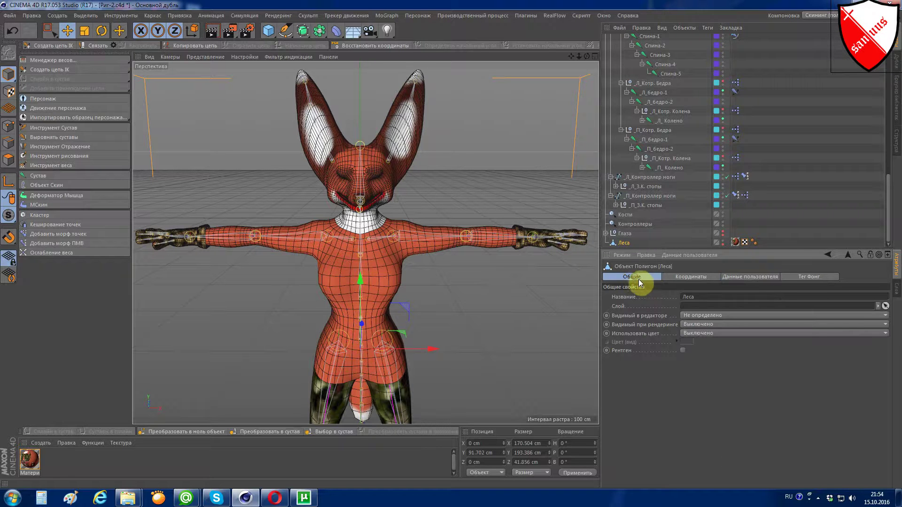
right_click(650, 319)
mouse_move(698, 331)
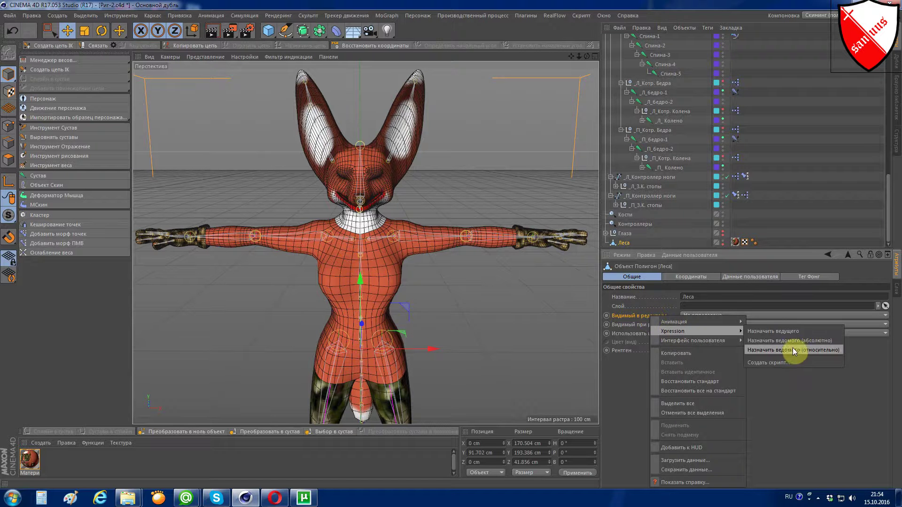
click(793, 341)
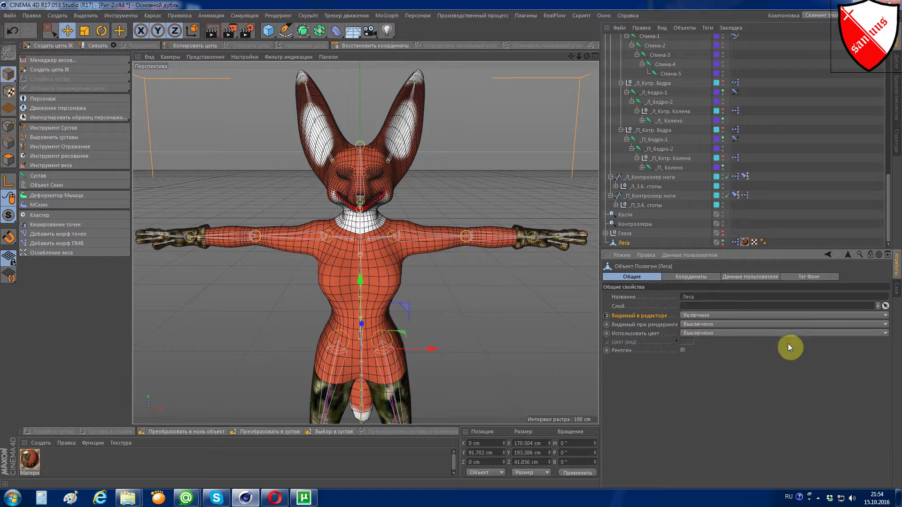
Step: Add the Видимость slider to the viewport HUD
click(759, 277)
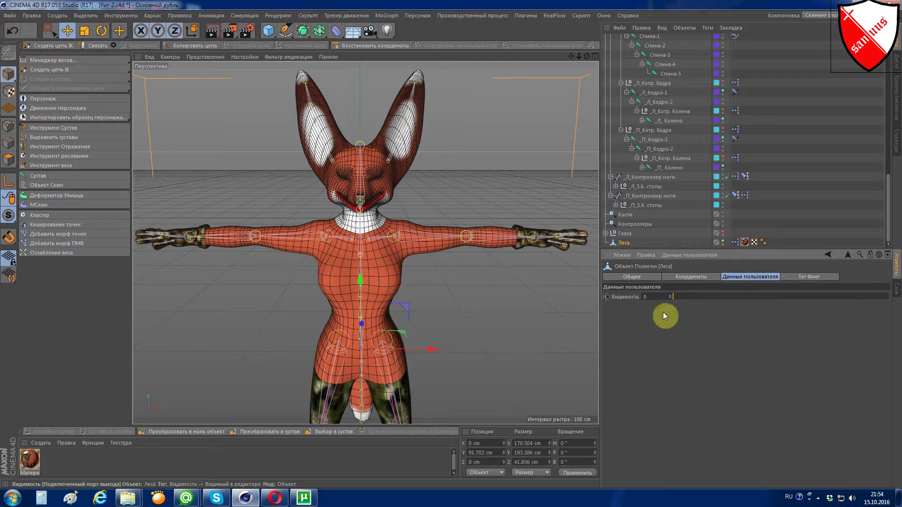
right_click(624, 297)
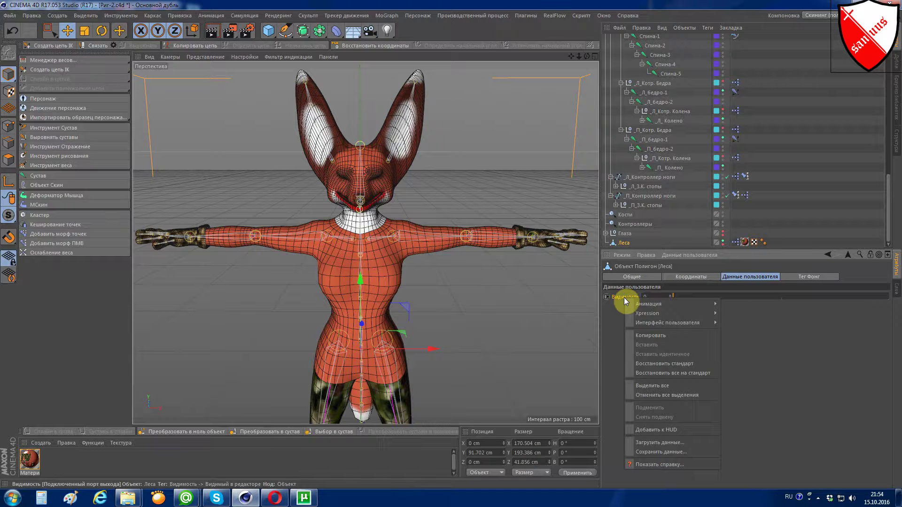
click(668, 429)
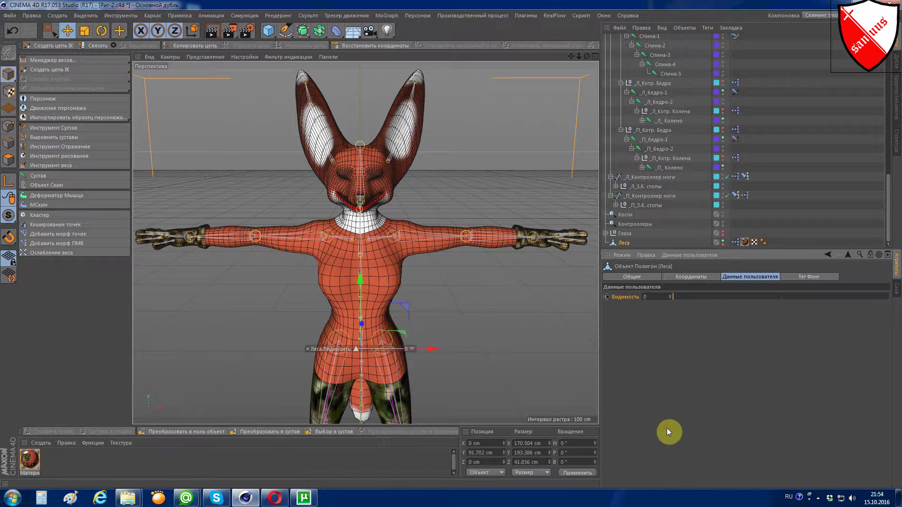
ctrl+drag(328, 349, 436, 421)
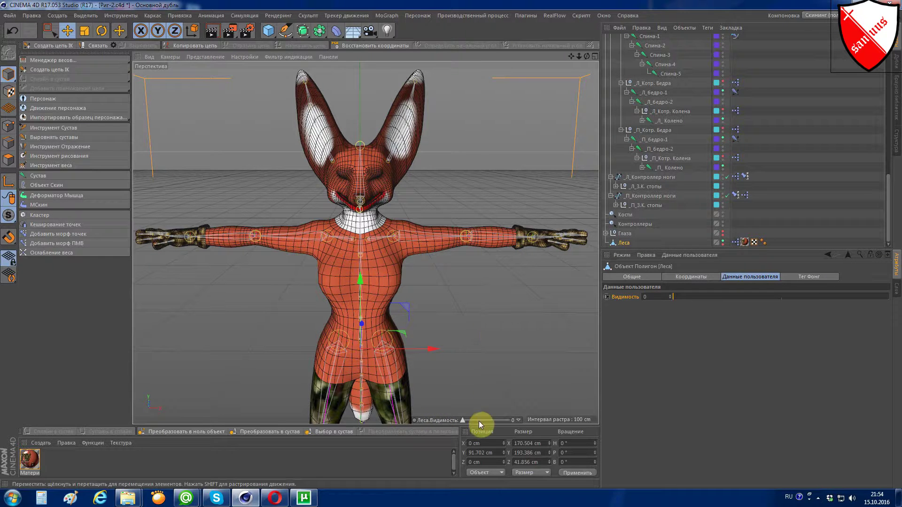
mouse_move(463, 421)
mouse_down()
mouse_move(522, 427)
mouse_move(411, 405)
mouse_up()
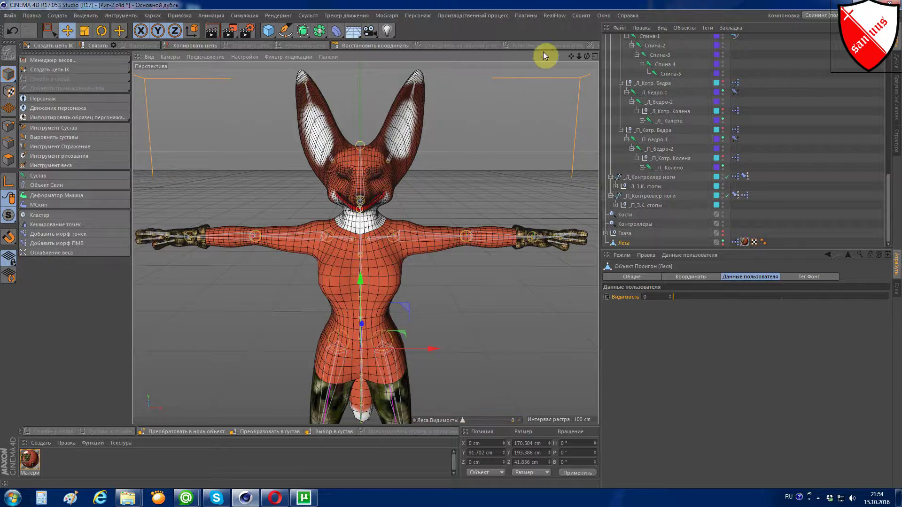
drag(573, 61, 571, 58)
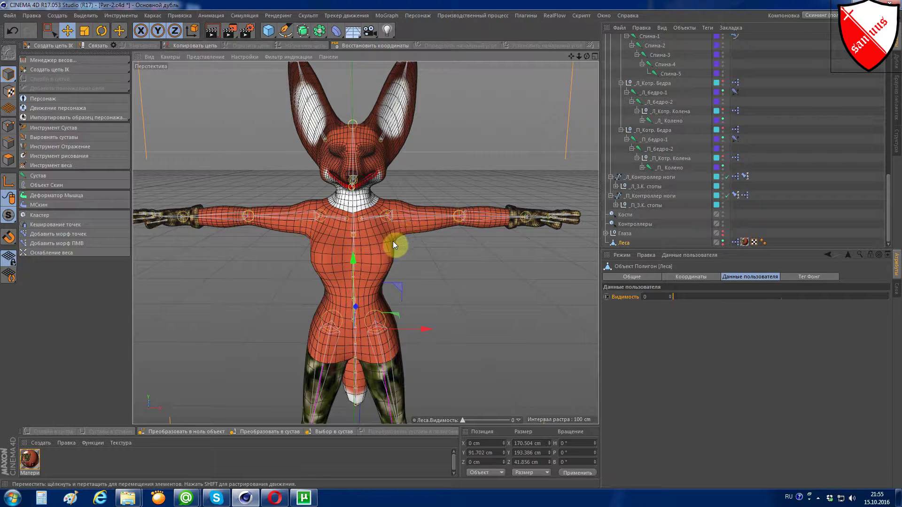
scroll(375, 240, up, 1)
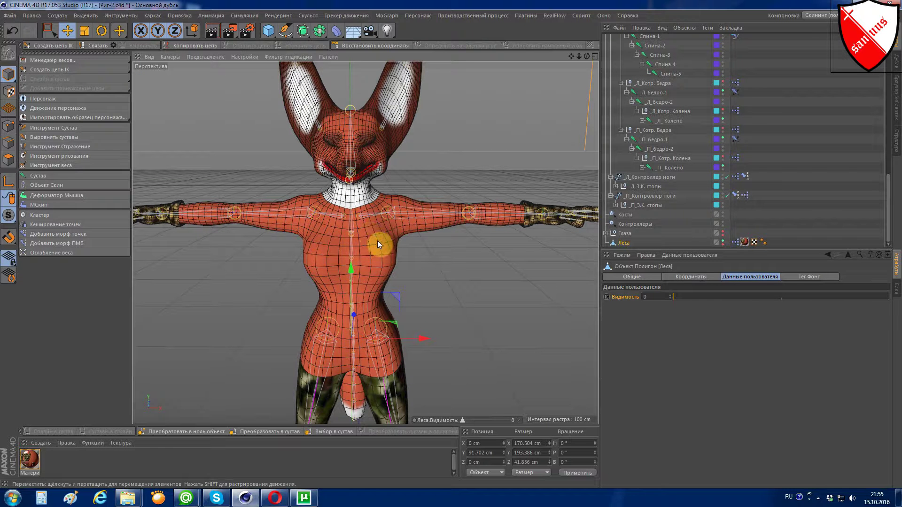
click(369, 215)
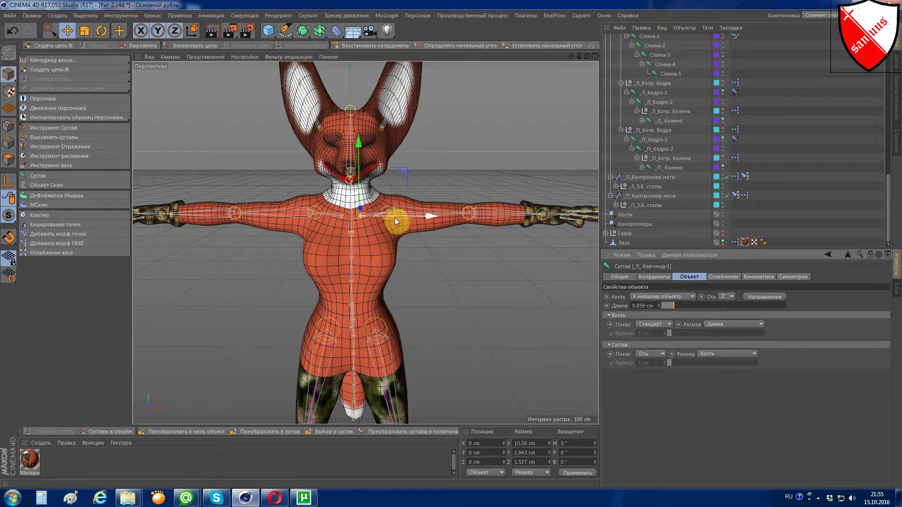
scroll(444, 212, up, 2)
click(444, 212)
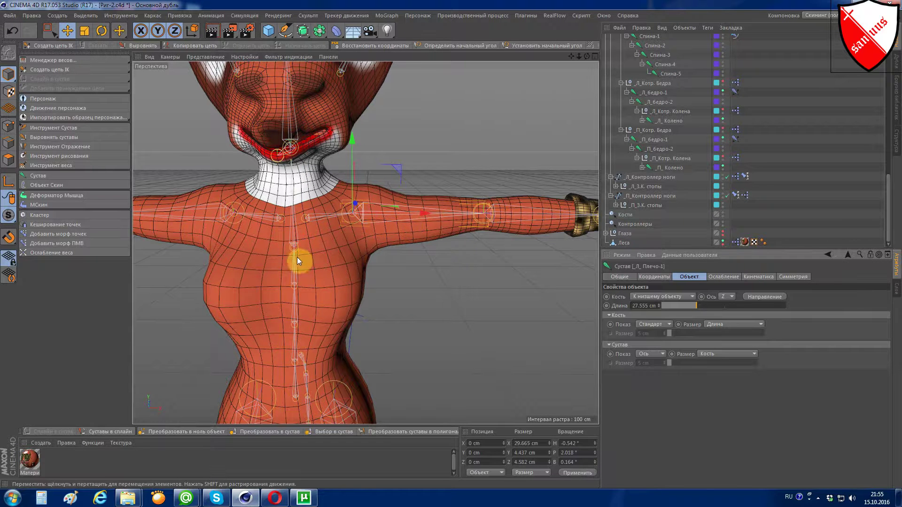
scroll(655, 198, up, 10)
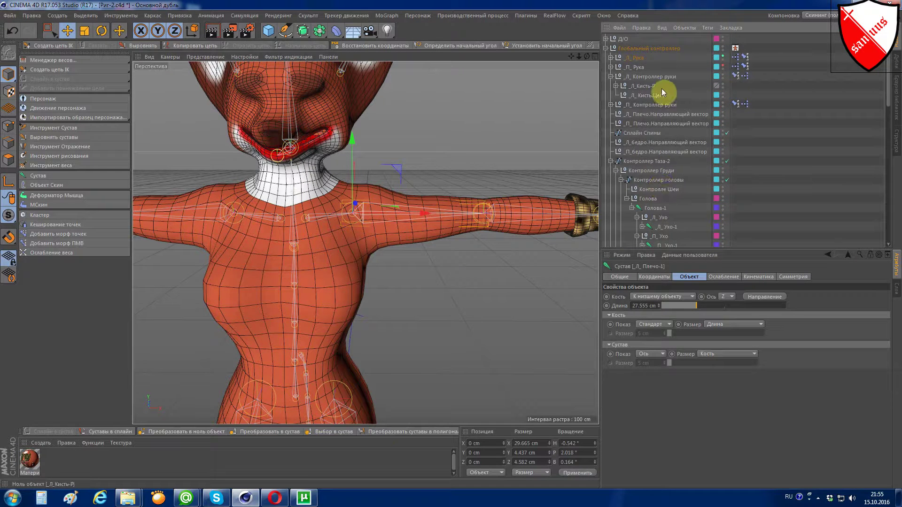
scroll(660, 121, down, 10)
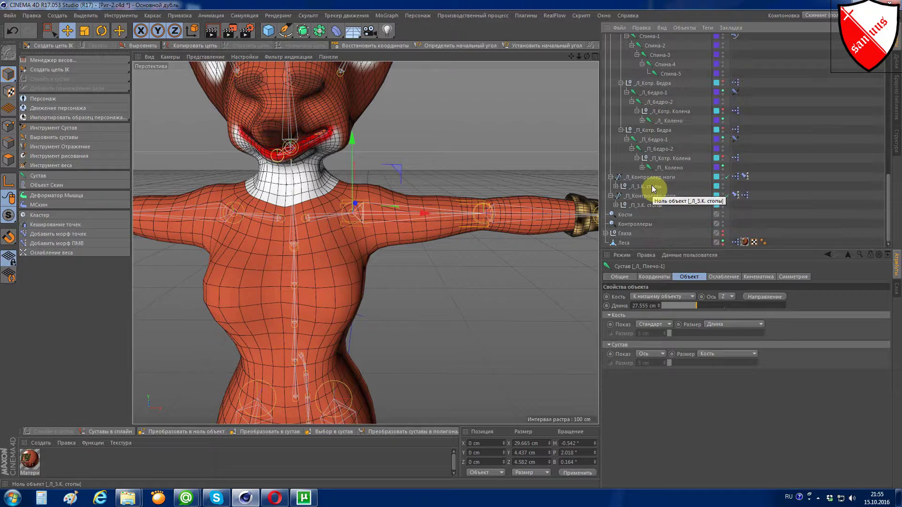
scroll(653, 188, up, 5)
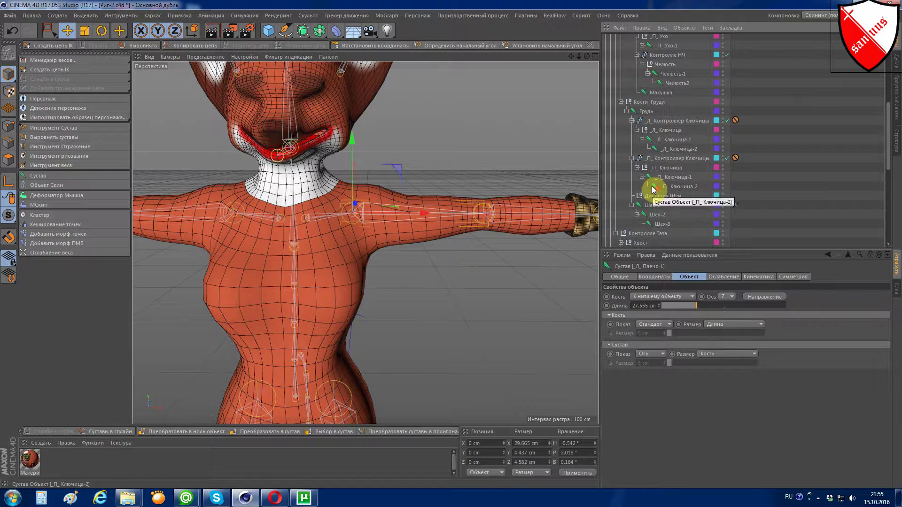
scroll(652, 186, up, 3)
click(347, 256)
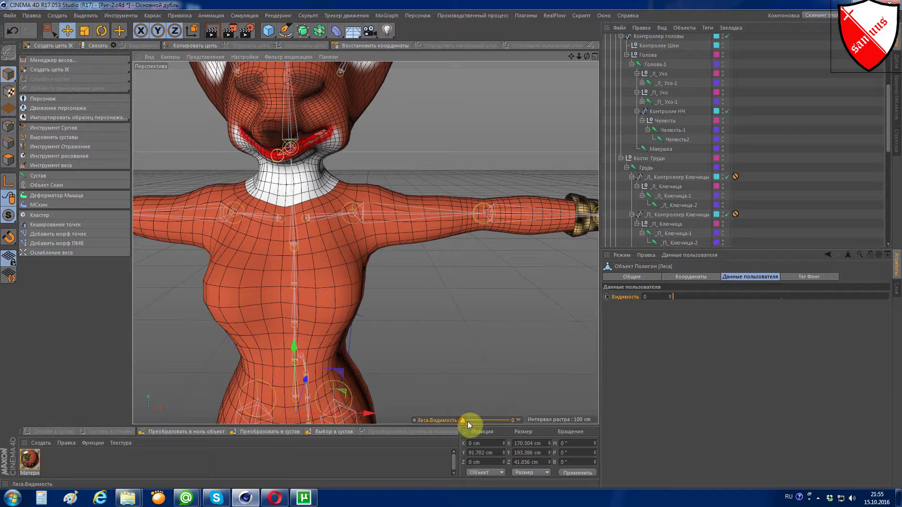
mouse_move(467, 421)
mouse_down()
mouse_move(506, 425)
mouse_move(437, 420)
mouse_move(509, 424)
mouse_move(451, 421)
mouse_up()
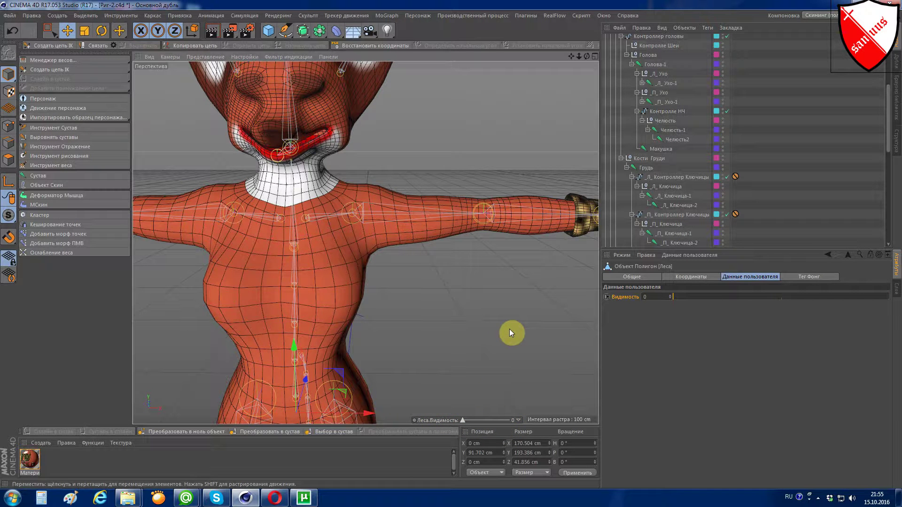
Step: Show the Леса.Видимость HUD control for its parent object and drag it to 1
right_click(443, 423)
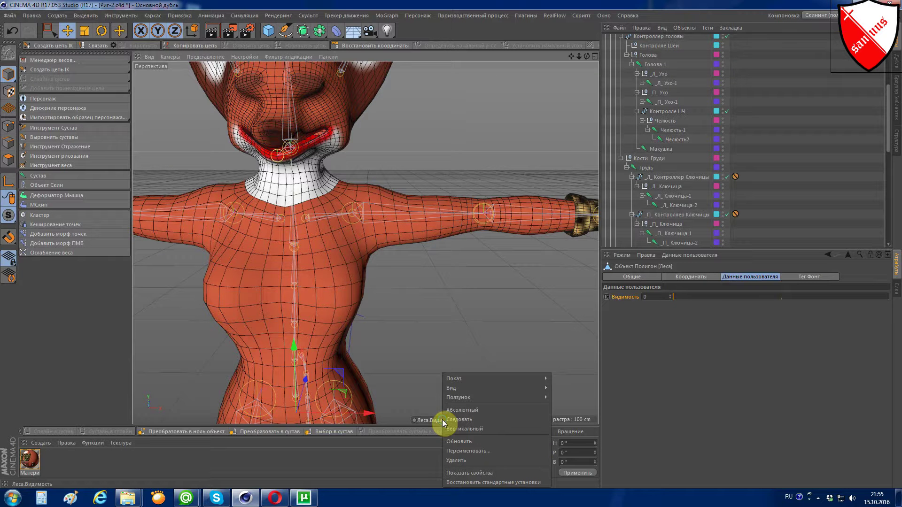
mouse_move(493, 379)
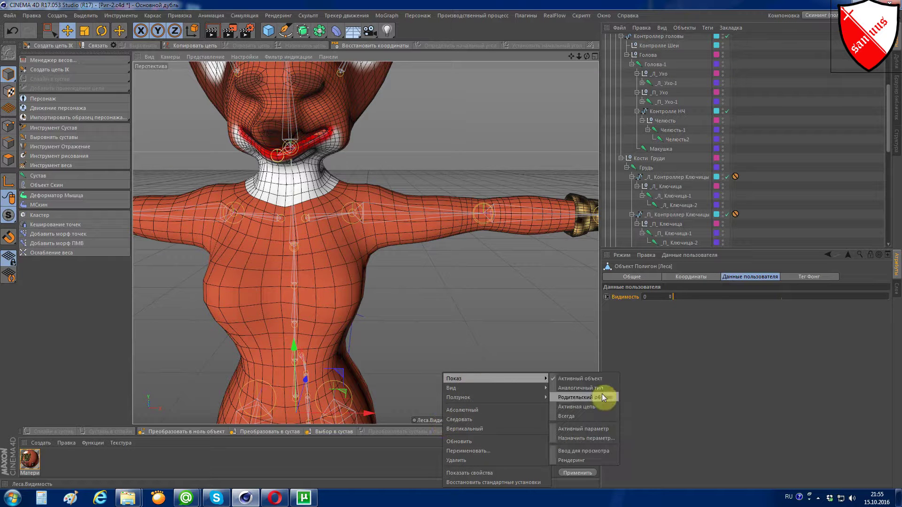
click(576, 413)
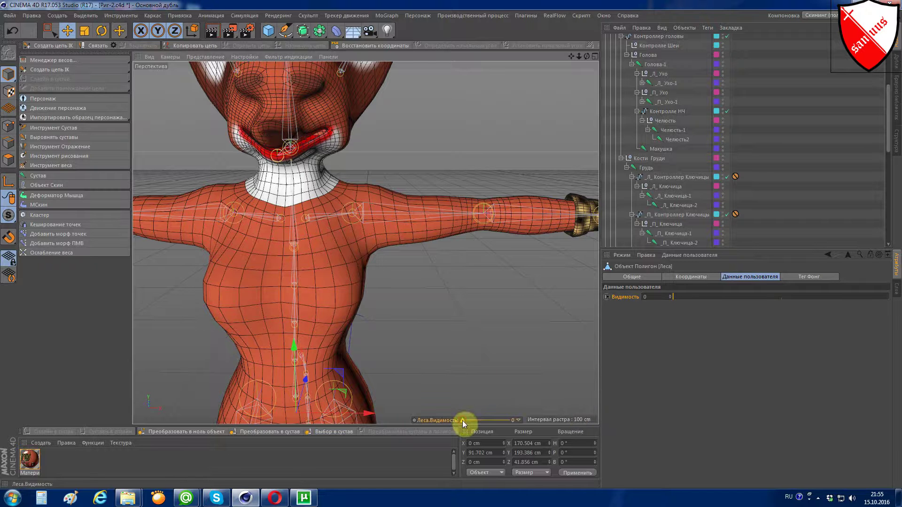
drag(463, 421, 505, 421)
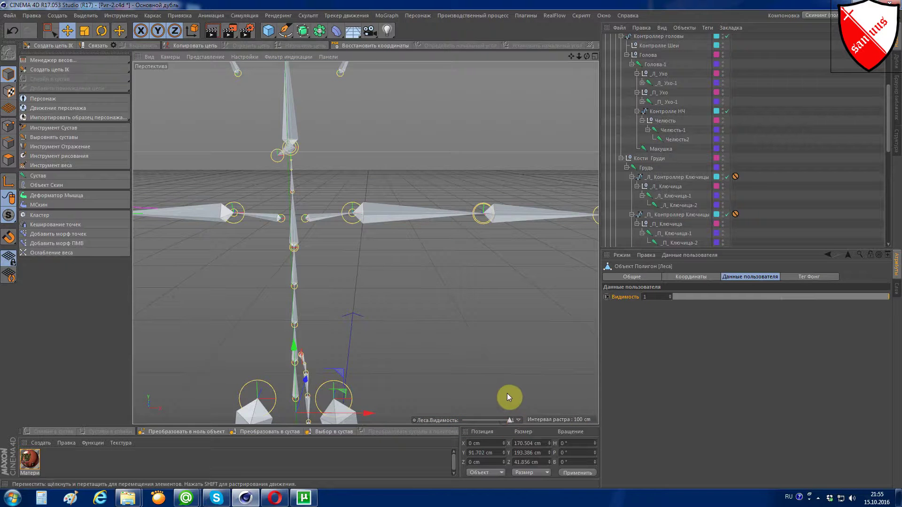
Step: Check the bare rig in the Справа and Спереди orthographic views, zooming in and out
key(F4)
key(F3)
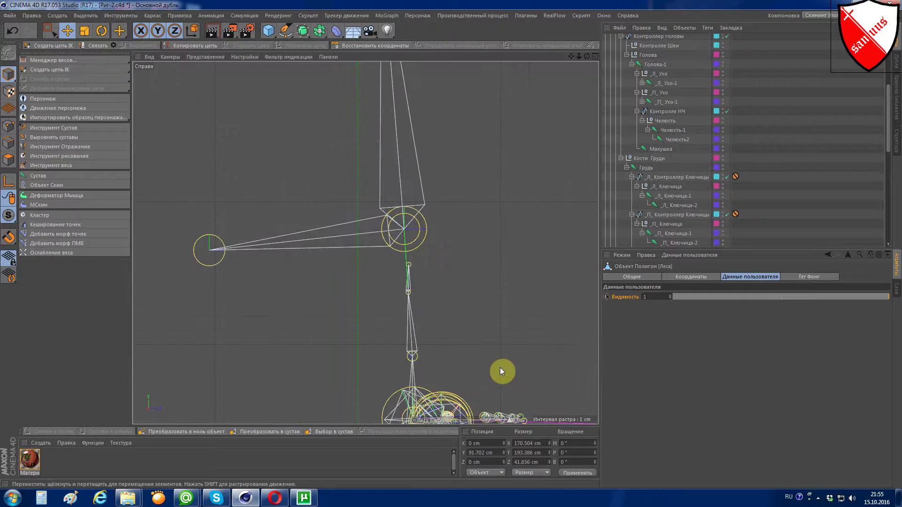
scroll(483, 323, down, 2)
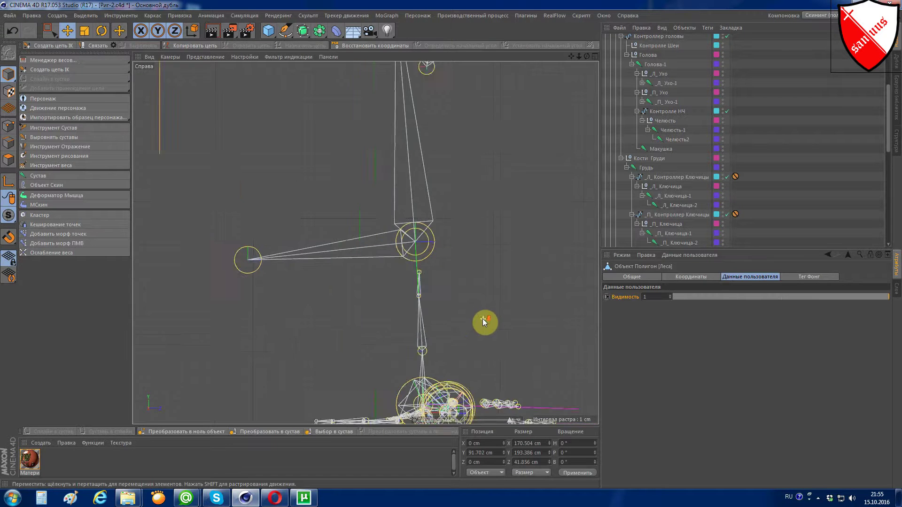
scroll(459, 327, down, 2)
scroll(459, 326, up, 5)
key(F4)
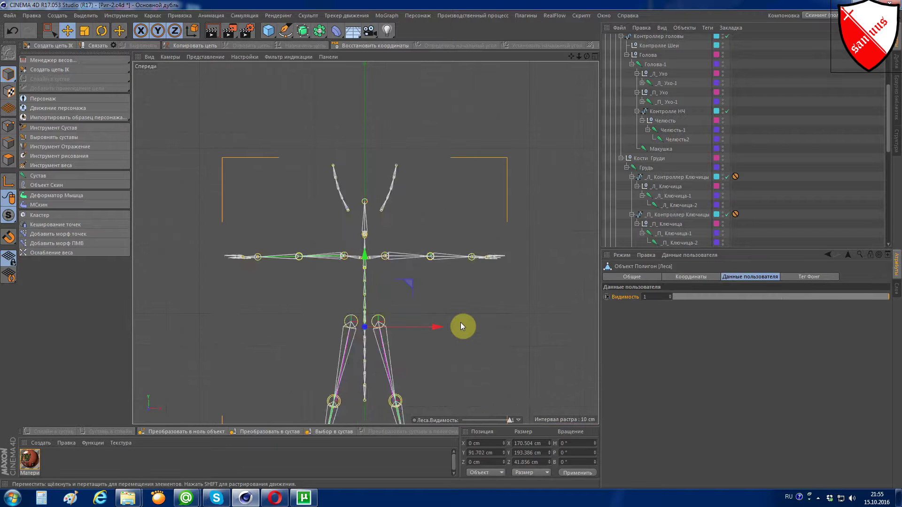
scroll(390, 232, up, 3)
key(F3)
scroll(387, 234, up, 3)
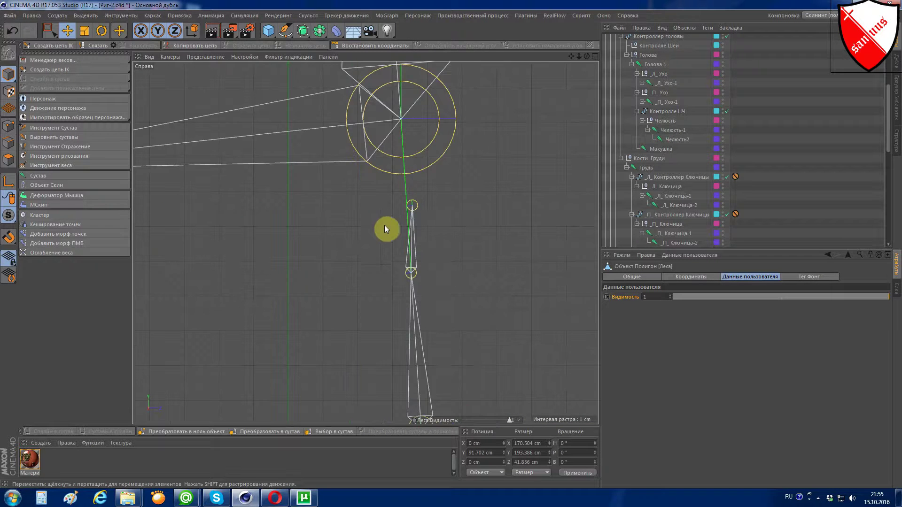
scroll(439, 284, down, 3)
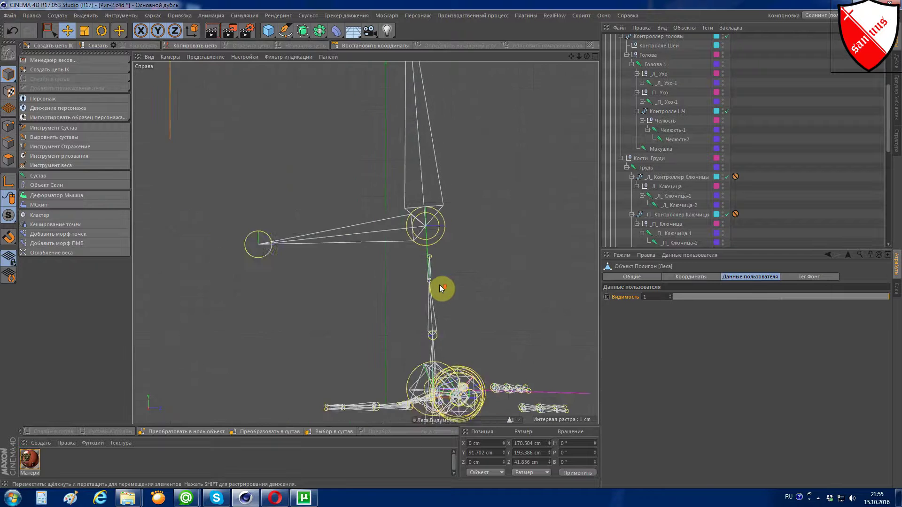
Step: View the whole rig from the front, then zoom onto the neck and head from the right
key(F4)
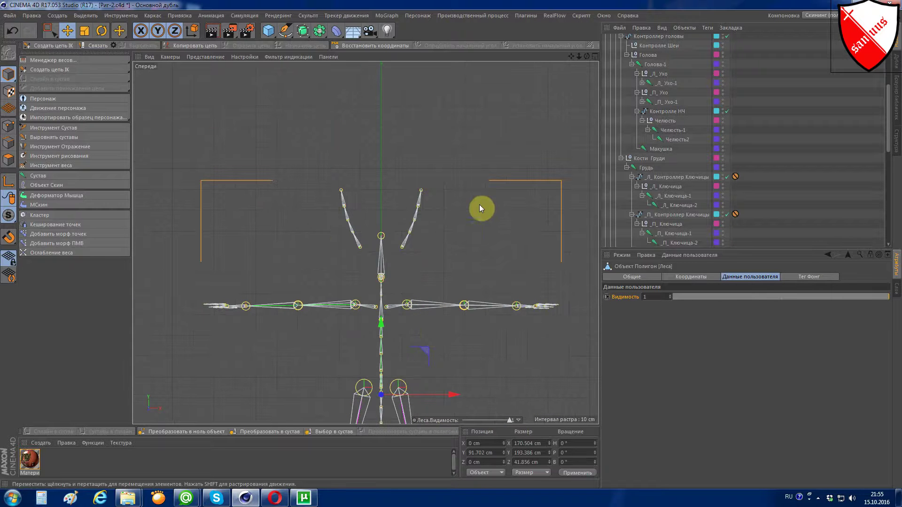
drag(571, 56, 571, 28)
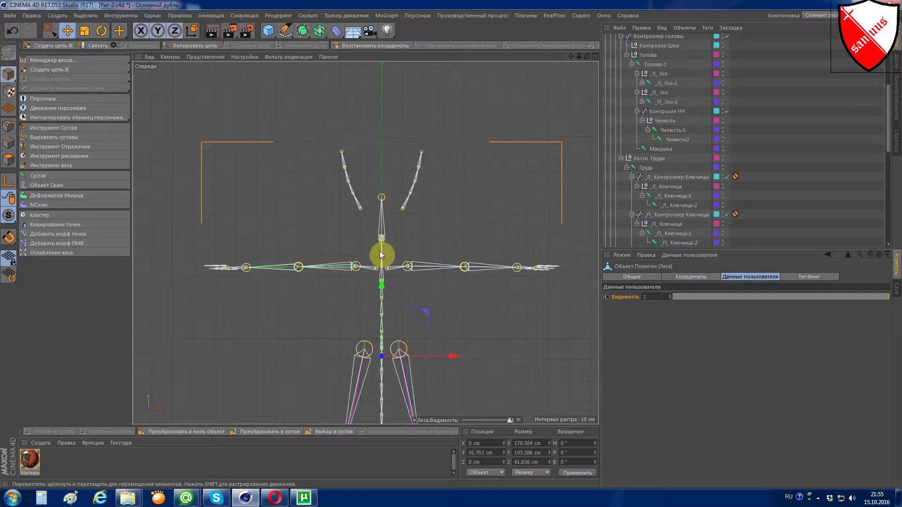
scroll(378, 289, up, 3)
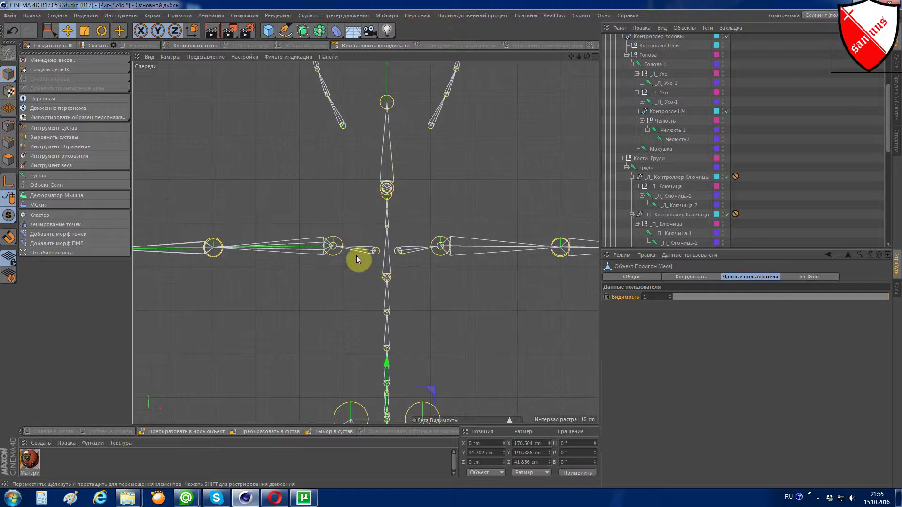
scroll(352, 258, down, 2)
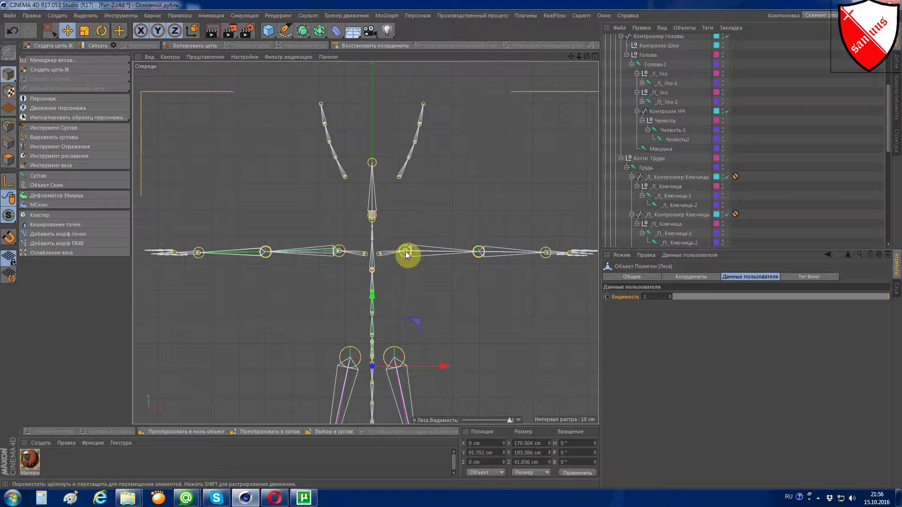
scroll(446, 249, up, 5)
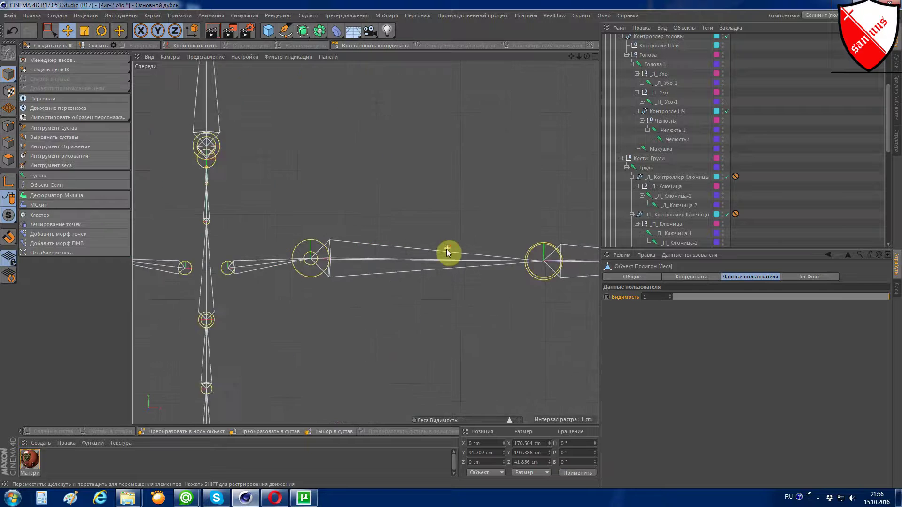
scroll(446, 249, up, 1)
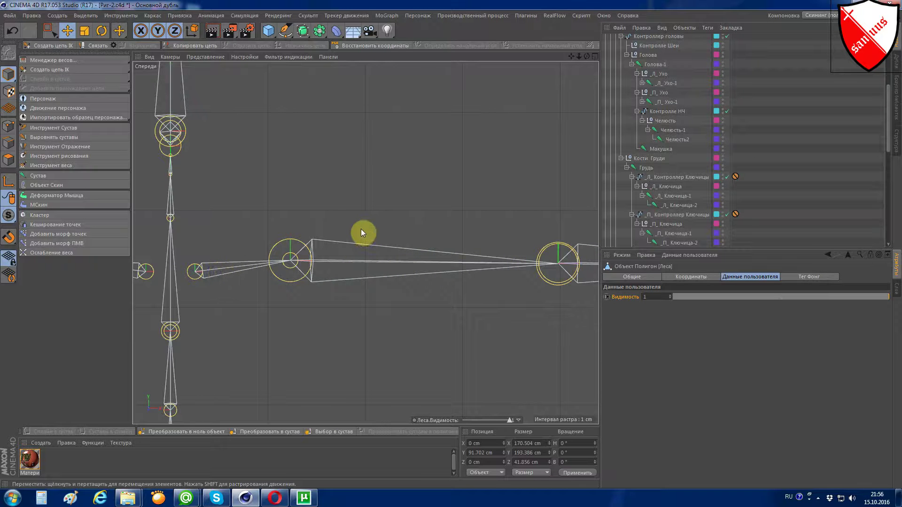
key(F3)
scroll(430, 271, up, 2)
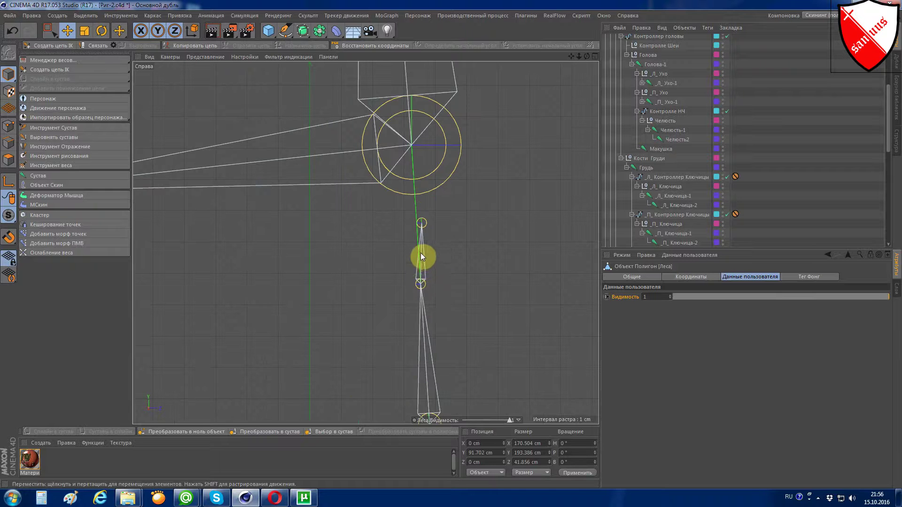
scroll(421, 256, down, 1)
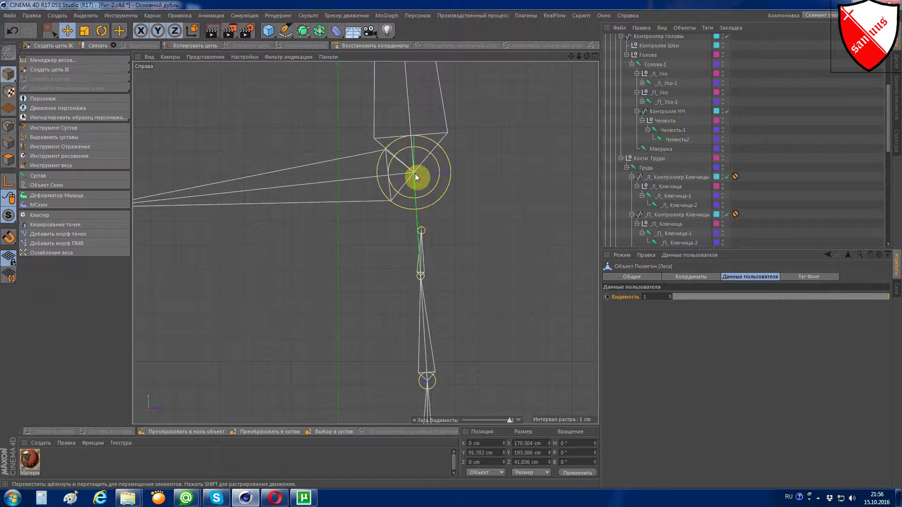
scroll(396, 178, down, 2)
scroll(396, 177, up, 2)
scroll(397, 179, up, 2)
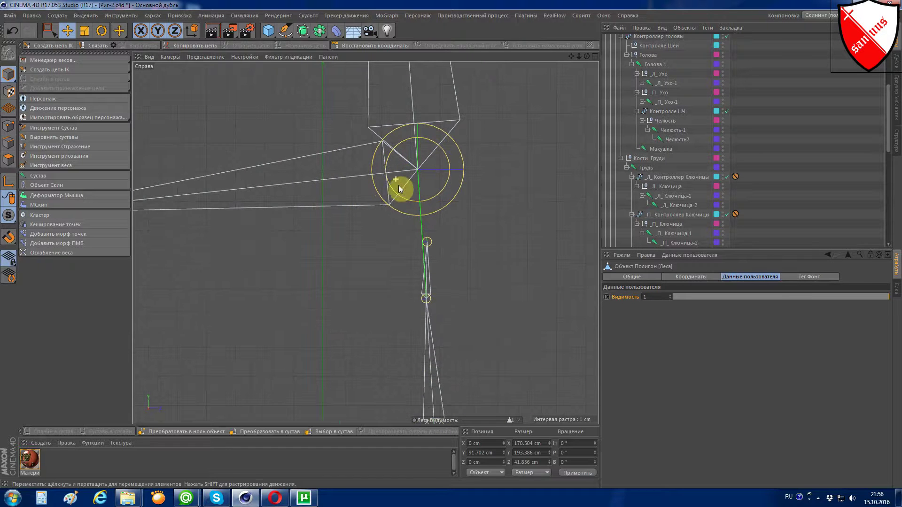
Step: Tilt the Грудь chest joint slightly, reselect it, and set Видимость to 0 to show the mesh
click(429, 282)
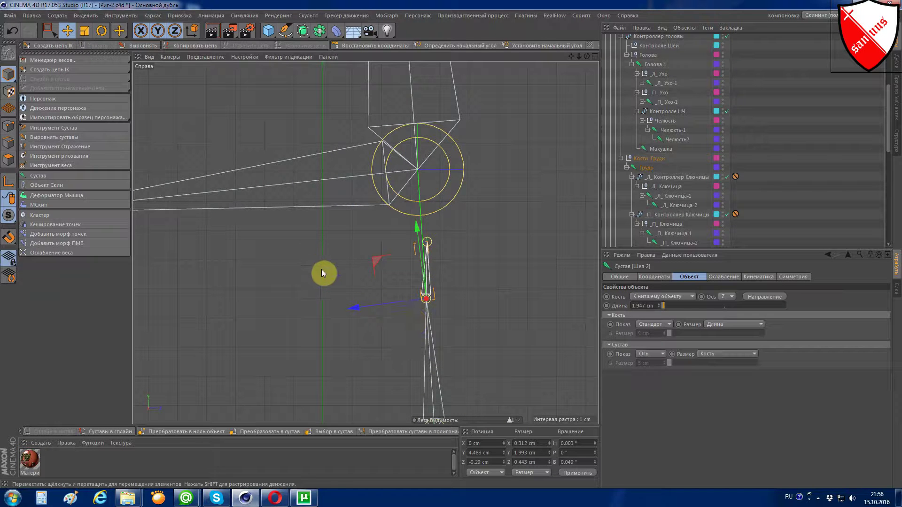
key(r)
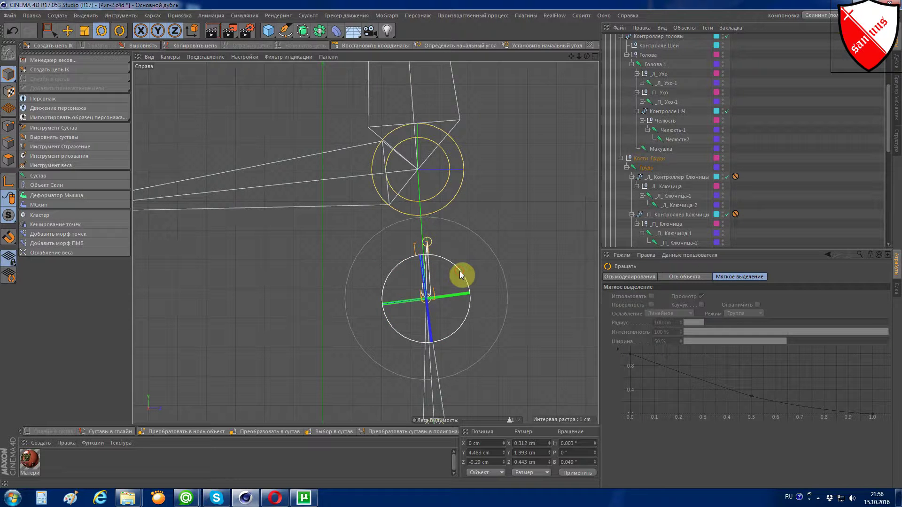
drag(458, 272, 458, 272)
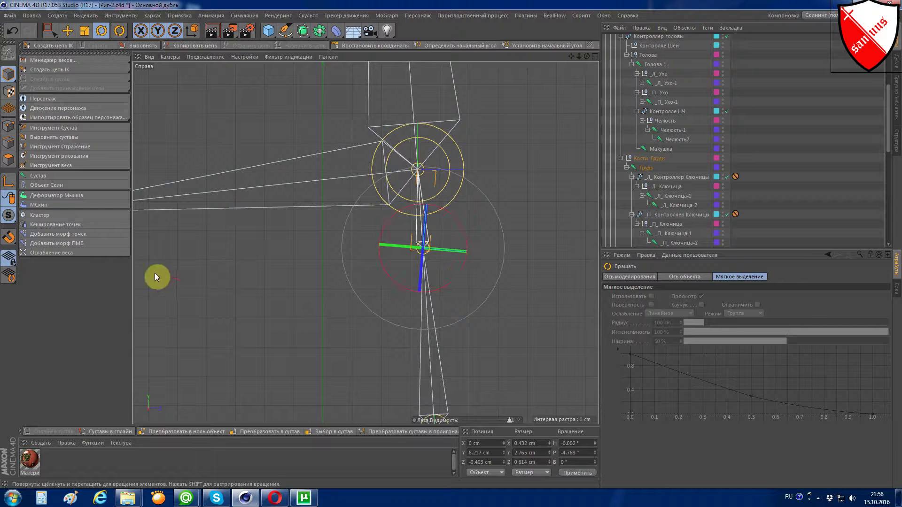
click(548, 320)
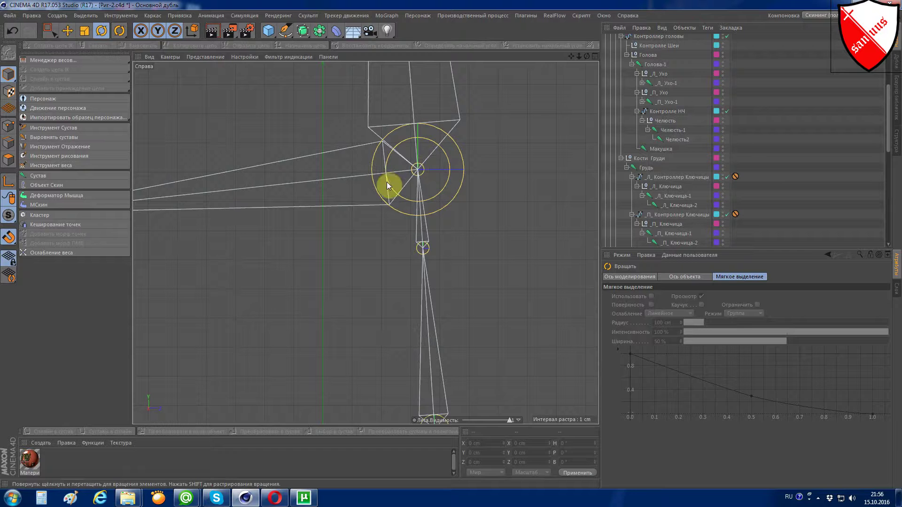
click(425, 249)
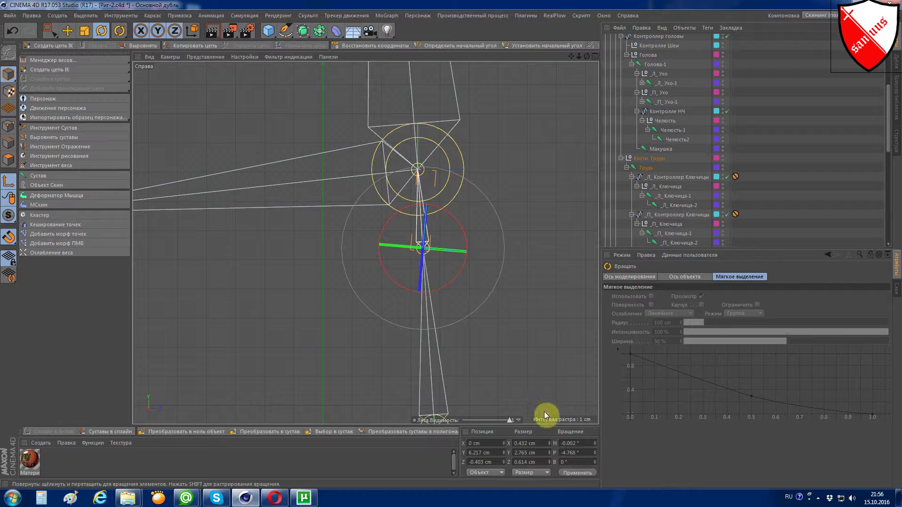
drag(509, 421, 470, 419)
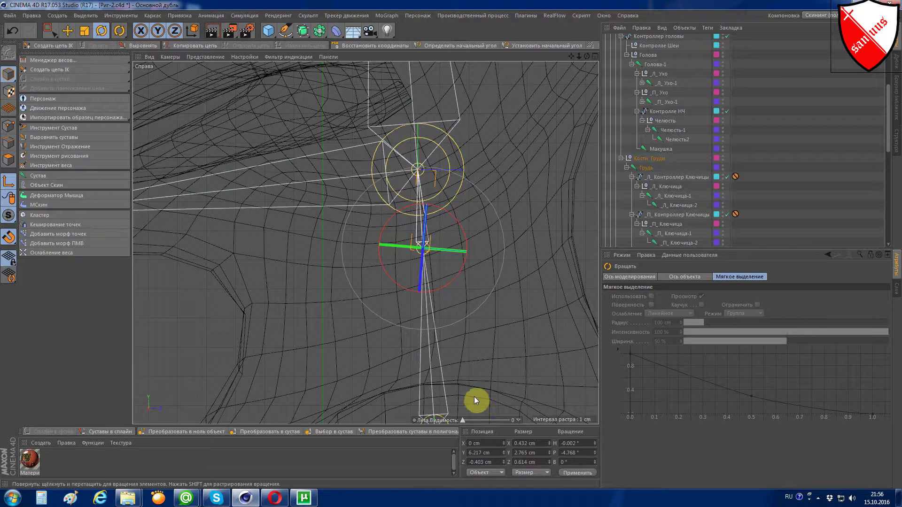
Step: Move the chest joint down about 1.2 cm to Y 4.383 cm and enable snapping
scroll(475, 400, down, 3)
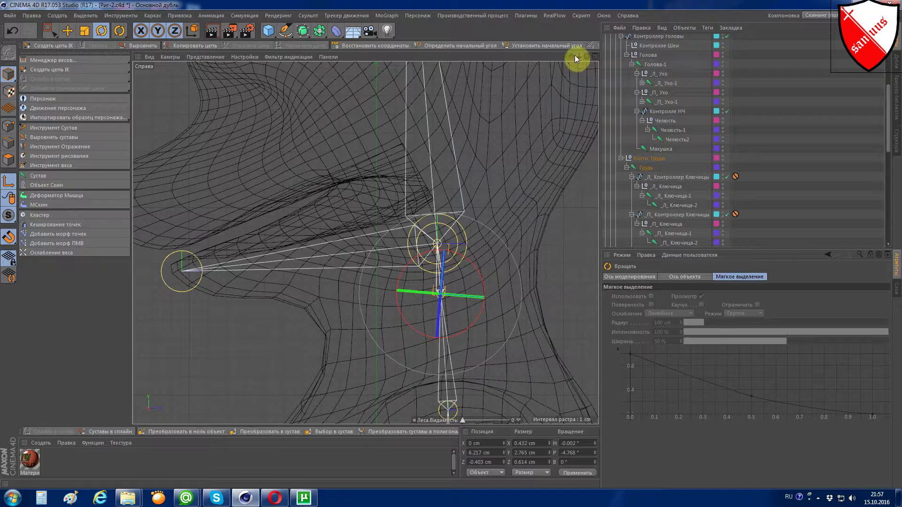
drag(576, 58, 570, 70)
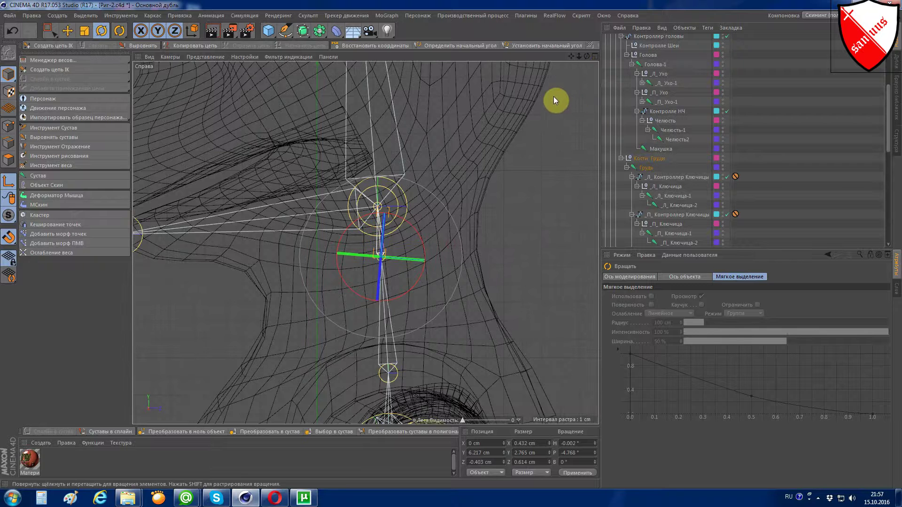
click(68, 30)
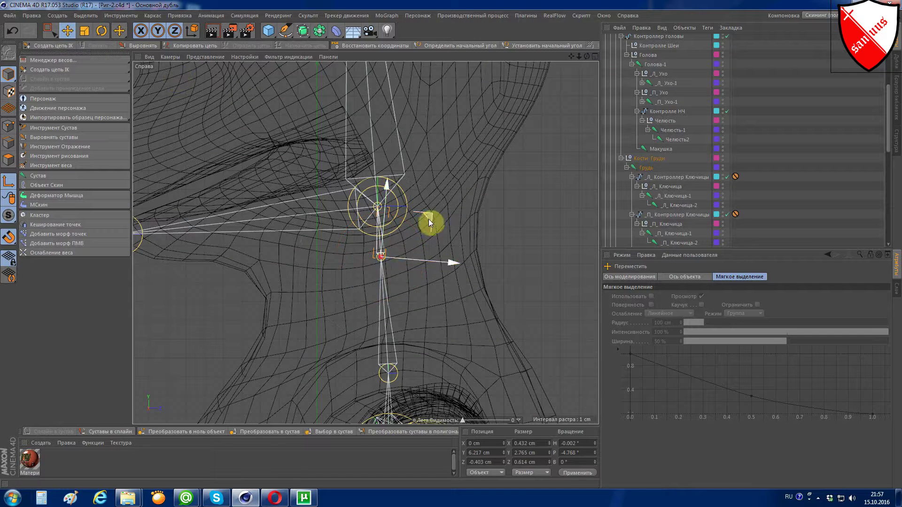
drag(430, 216, 431, 250)
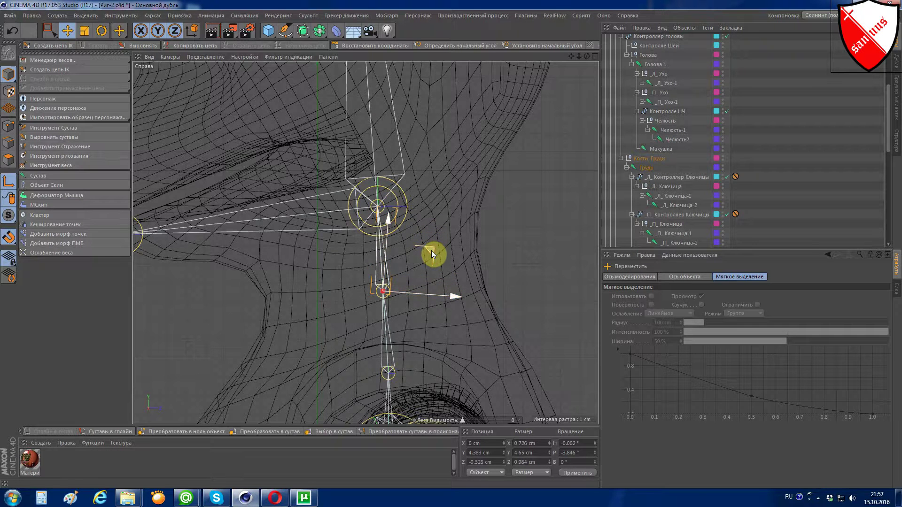
click(10, 238)
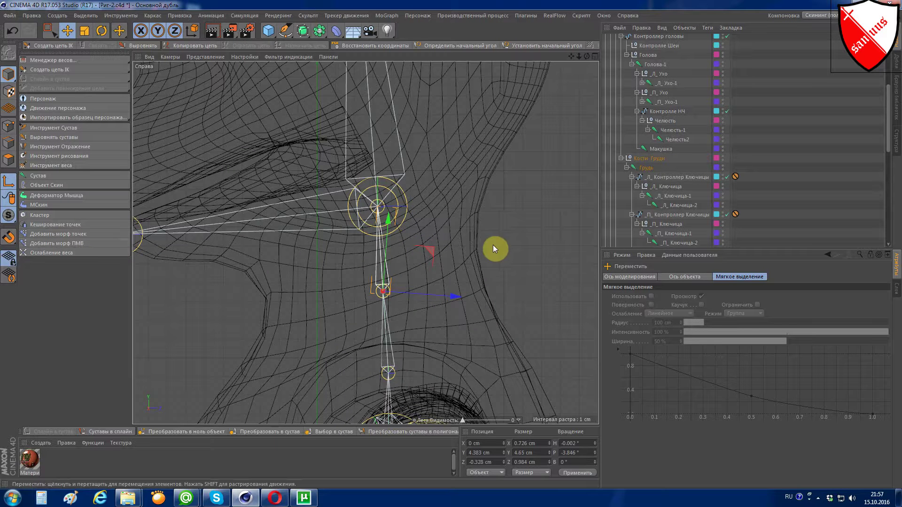
Step: In perspective view, bind Леса to the Кости bones with Связать and select Л_Плечо-1
key(F1)
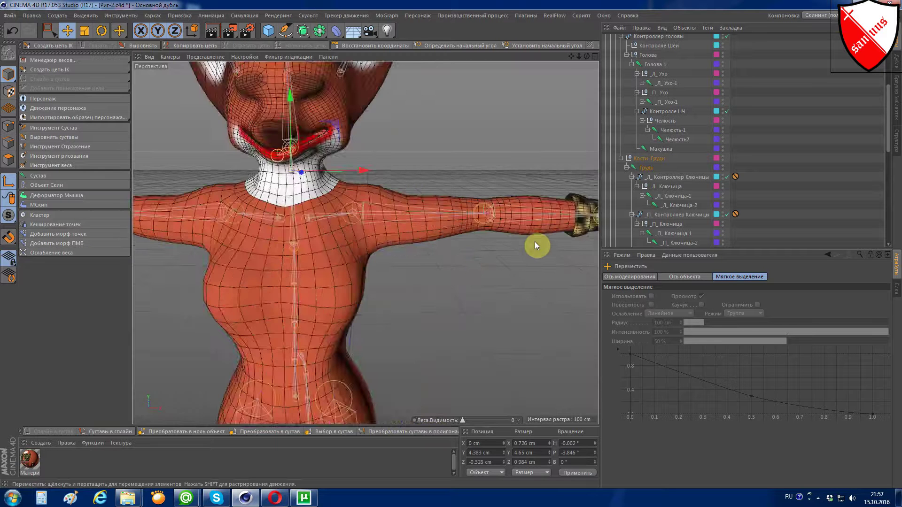
scroll(465, 264, down, 3)
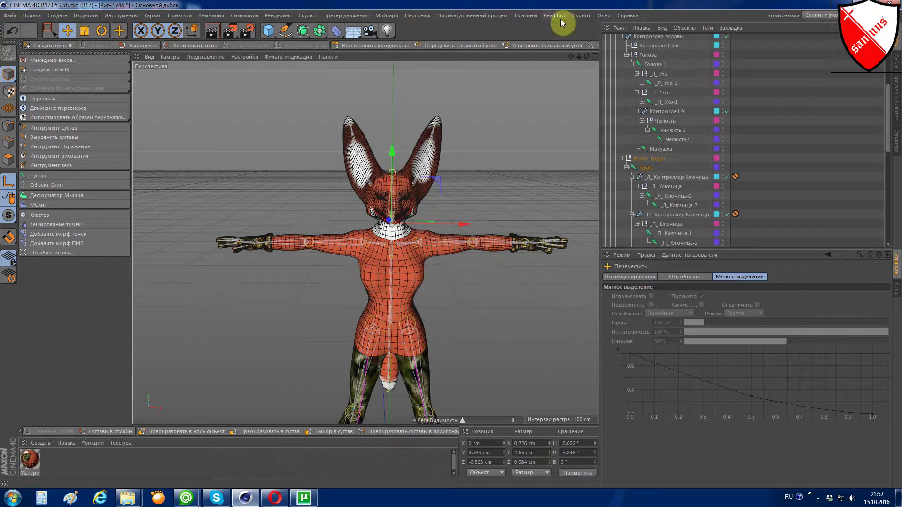
drag(571, 61, 366, 243)
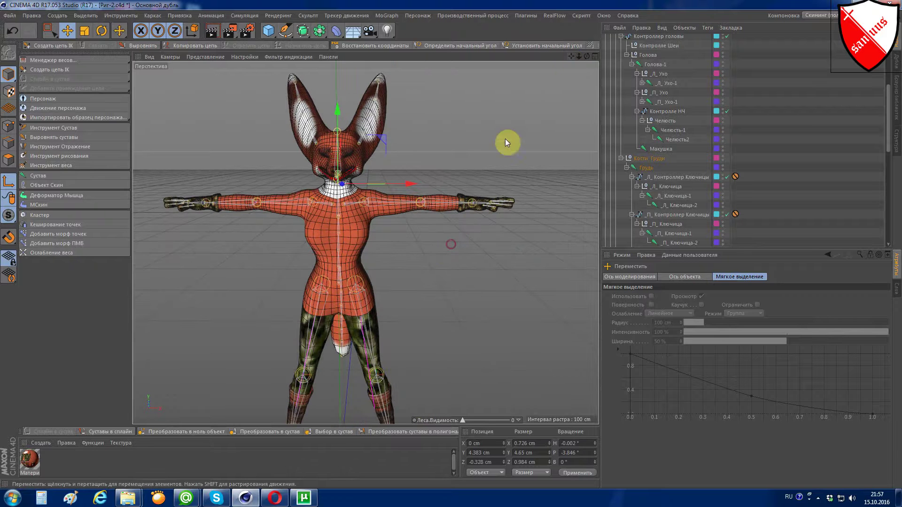
scroll(653, 175, down, 5)
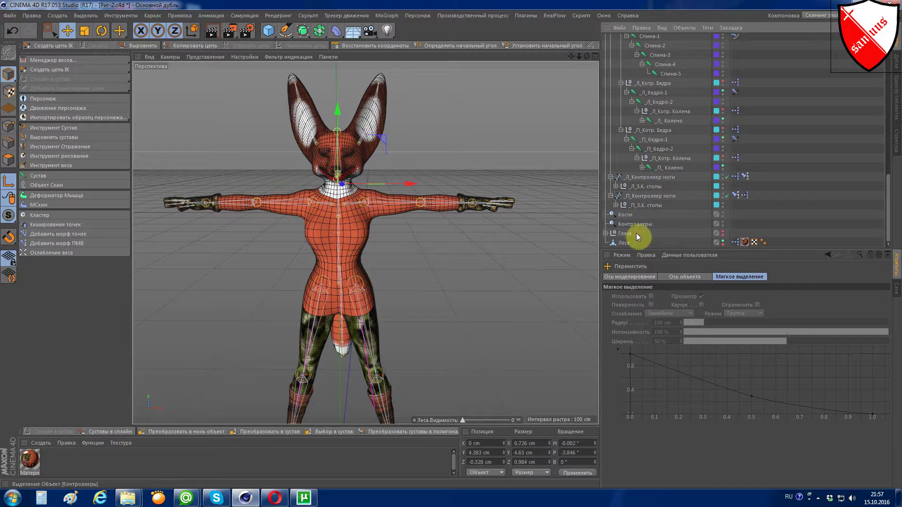
double_click(611, 217)
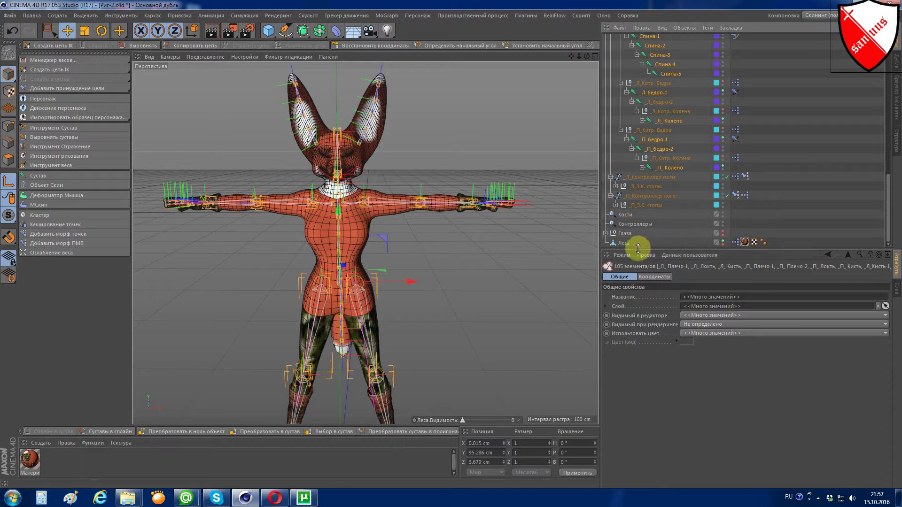
ctrl+click(613, 243)
click(420, 17)
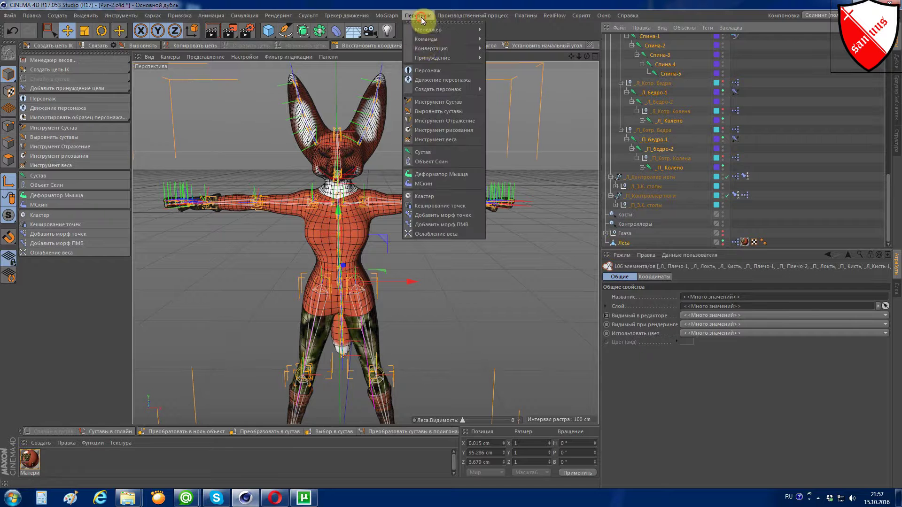
mouse_move(427, 38)
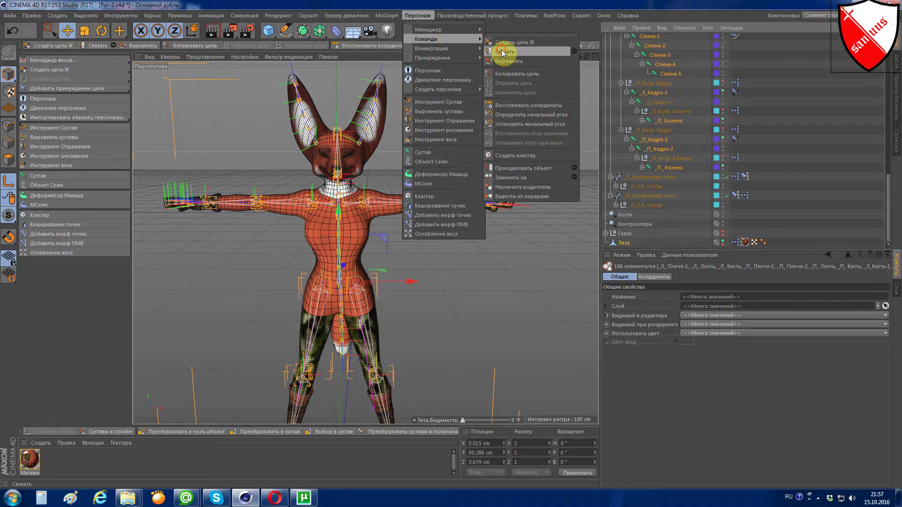
click(502, 52)
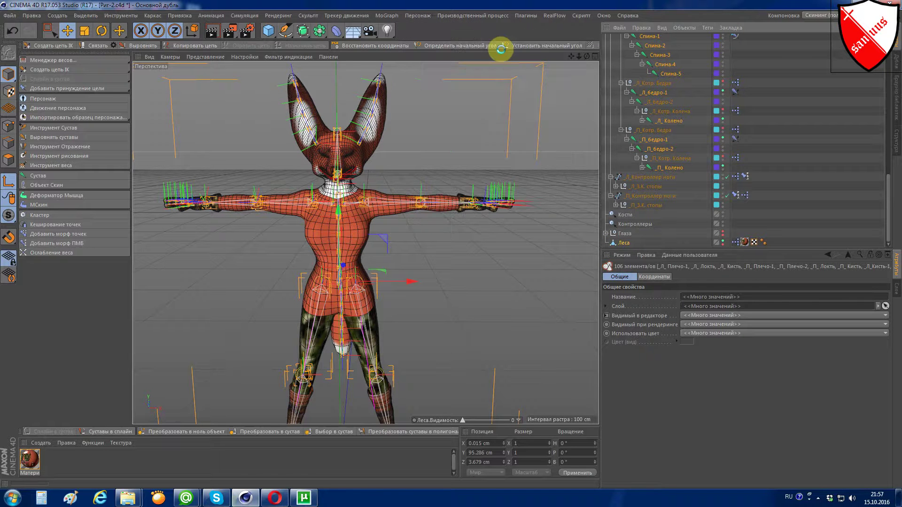
click(493, 210)
scroll(517, 245, up, 3)
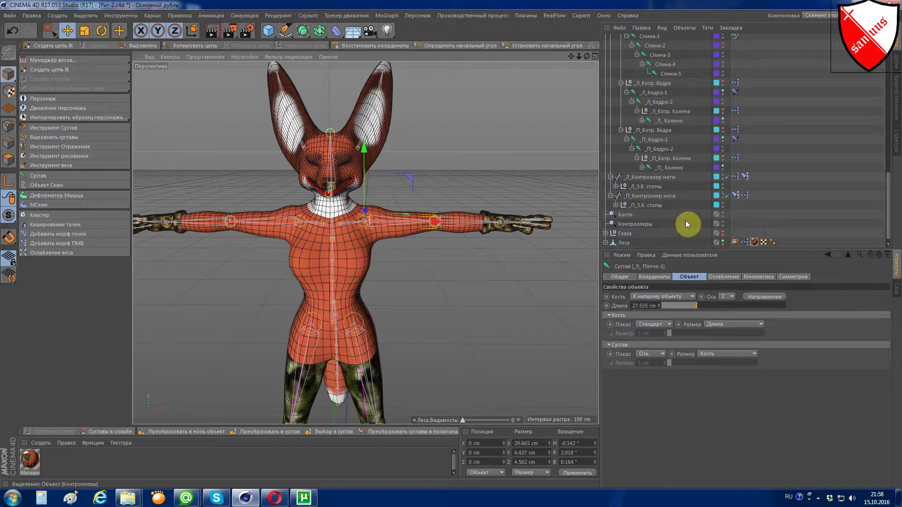
Step: Activate Инструмент веса for Л_Плечо-1 and zoom and pan onto the left shoulder
click(54, 167)
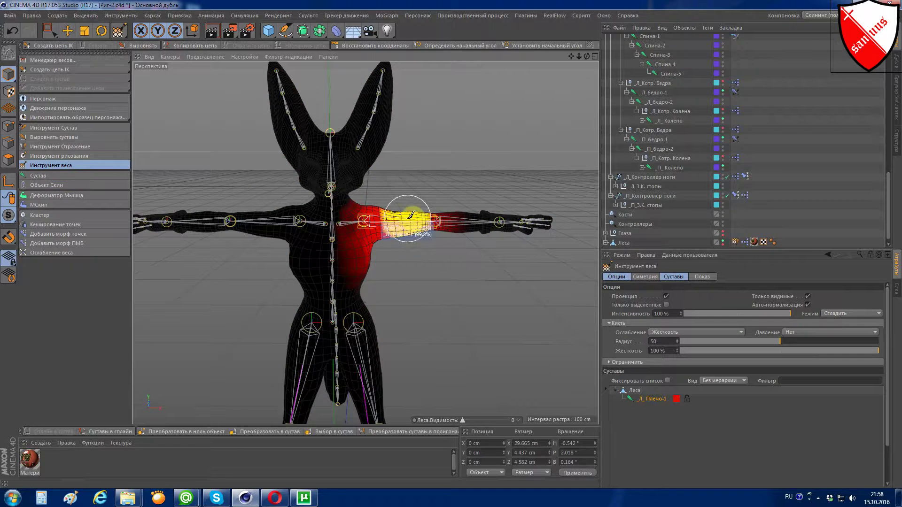
scroll(411, 254, up, 3)
scroll(412, 247, up, 2)
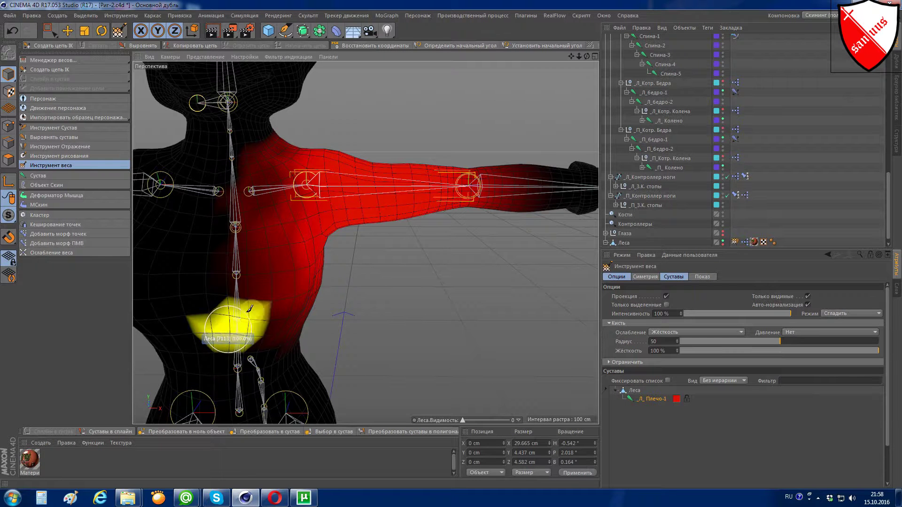
drag(572, 59, 605, 54)
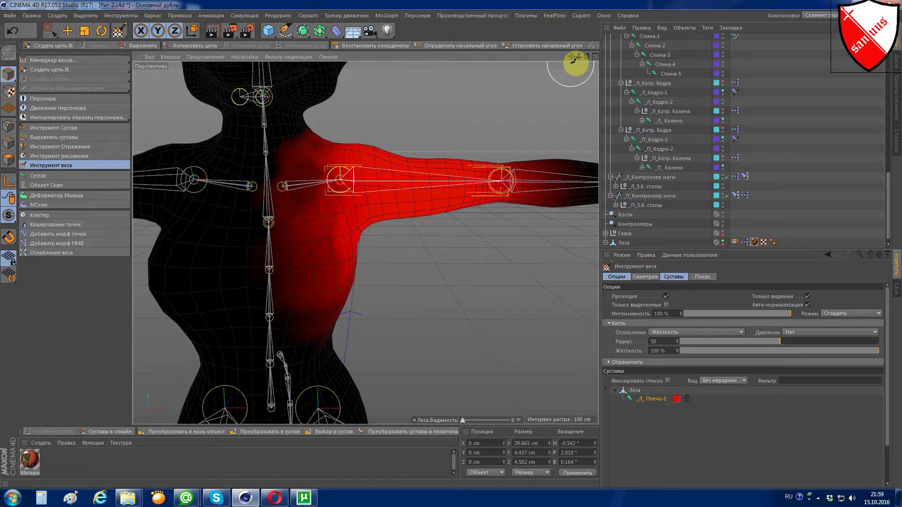
Step: Smooth the _Л_Плечо-1 weights from the left shoulder toward the neck, orbiting to check back and arm
drag(585, 57, 564, 66)
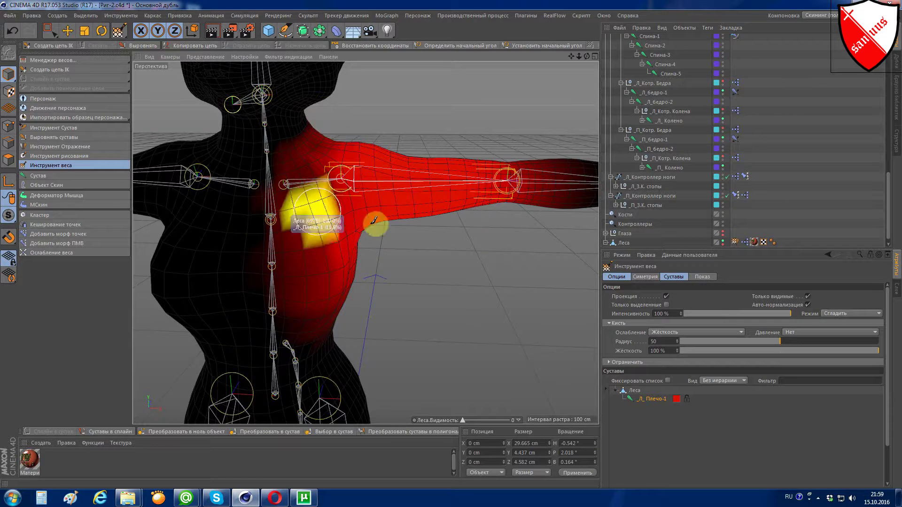
scroll(324, 240, up, 2)
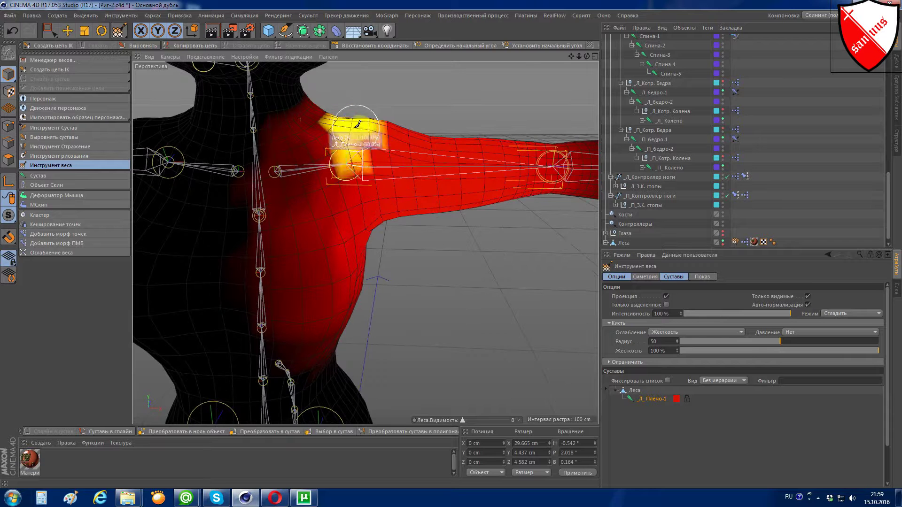
mouse_move(299, 112)
mouse_down()
mouse_move(261, 181)
mouse_move(362, 141)
mouse_move(302, 161)
mouse_move(330, 161)
mouse_up()
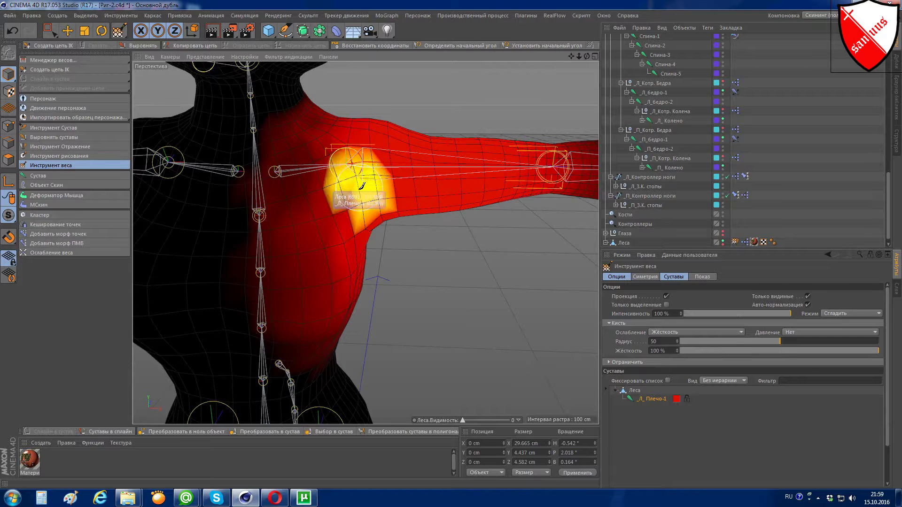
drag(587, 56, 363, 202)
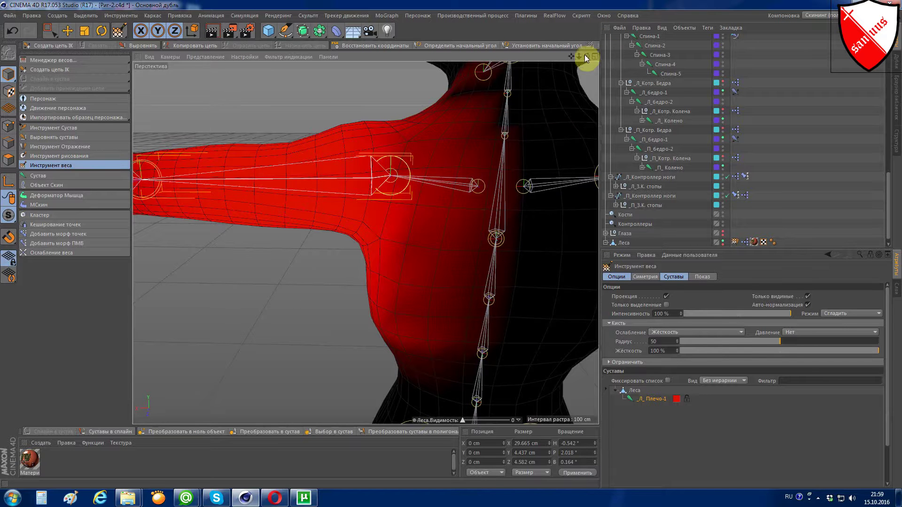
mouse_move(586, 56)
mouse_down()
mouse_move(365, 243)
mouse_move(583, 71)
mouse_up()
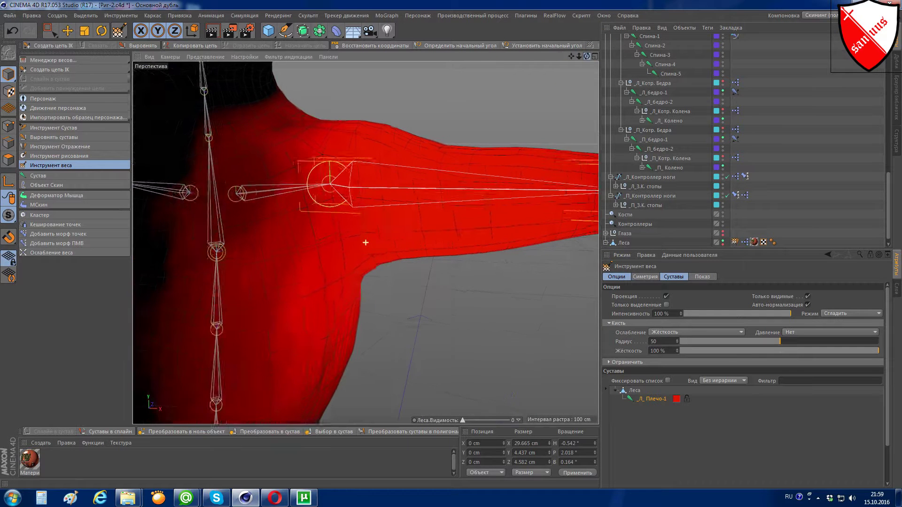
key(ctrl+shift+z)
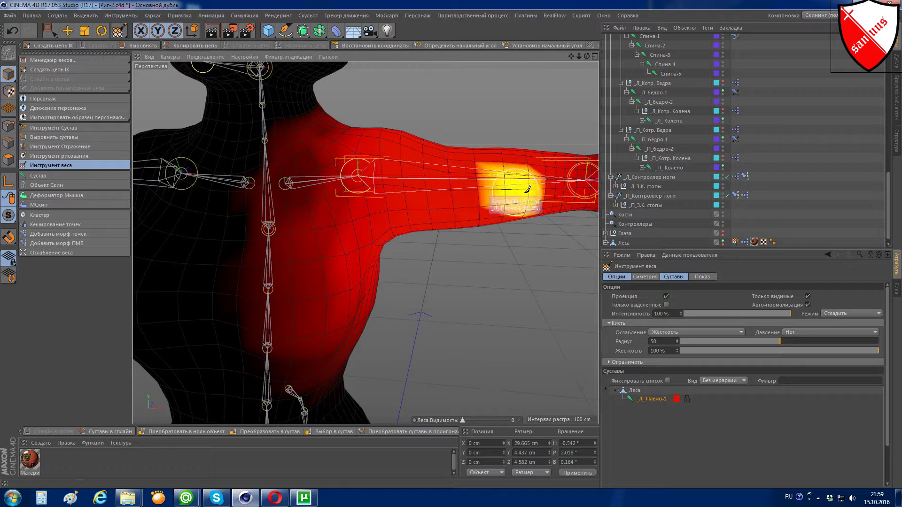
scroll(428, 188, down, 2)
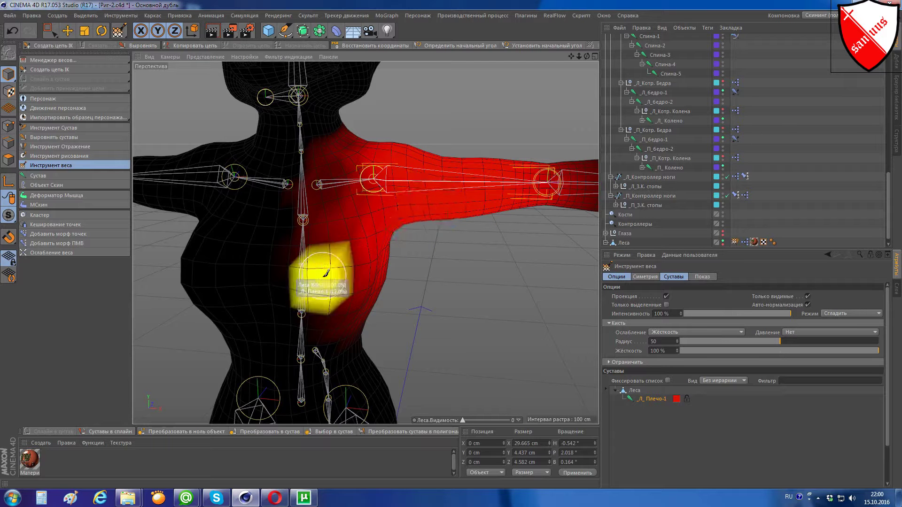
alt+drag(332, 256, 343, 278)
Step: Bend the left arm about 33° to test shoulder deformation, then reset its bank rotation
scroll(755, 136, up, 10)
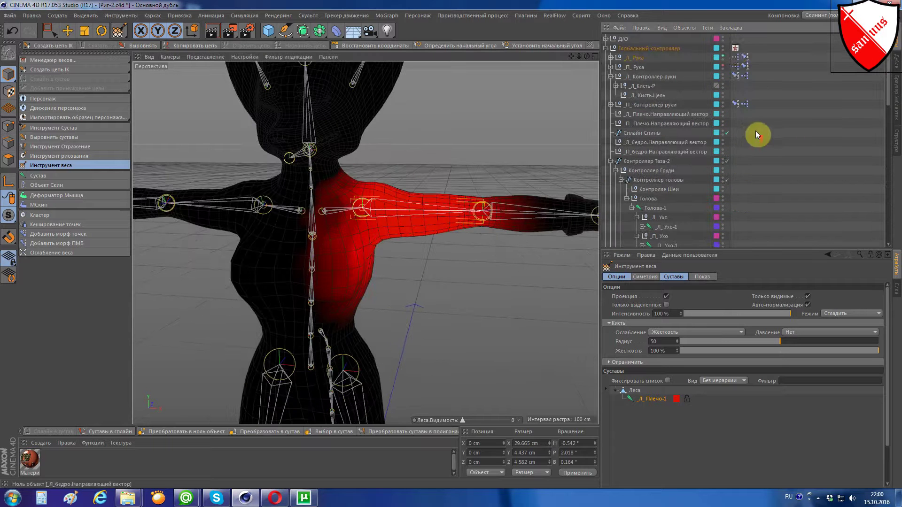
click(735, 49)
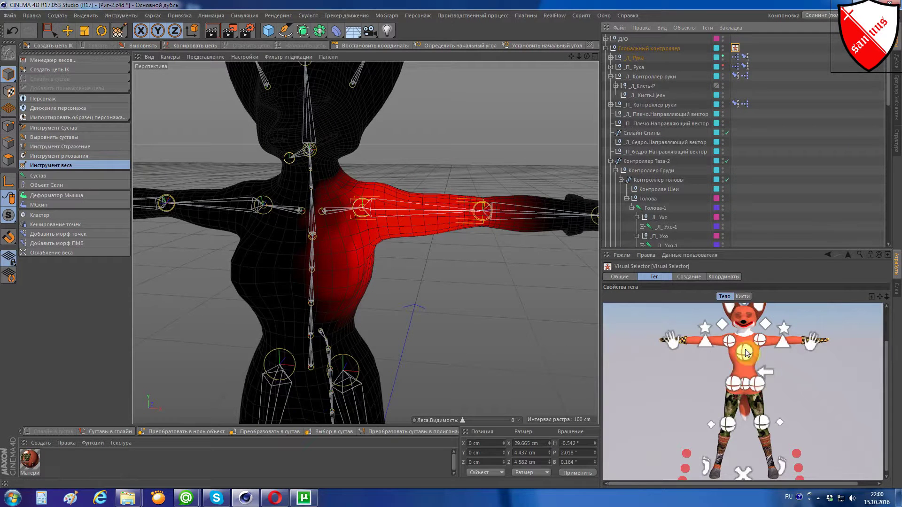
click(756, 339)
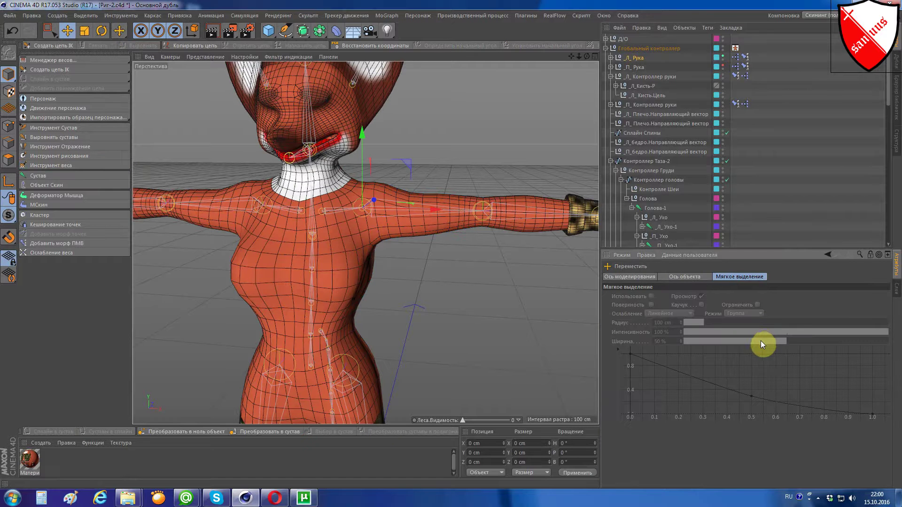
click(102, 31)
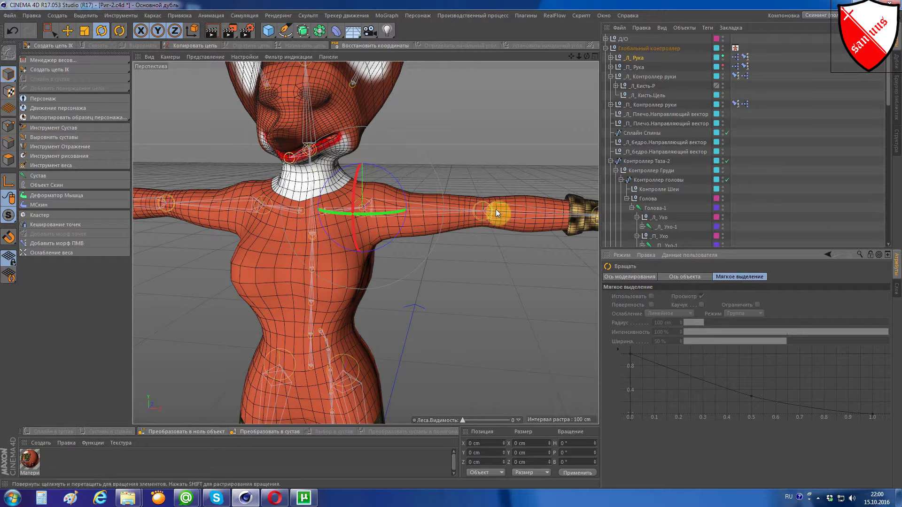
mouse_move(396, 180)
mouse_down()
mouse_move(403, 208)
mouse_move(399, 166)
mouse_move(395, 221)
mouse_move(392, 153)
mouse_move(387, 215)
mouse_move(376, 173)
mouse_move(374, 186)
mouse_up()
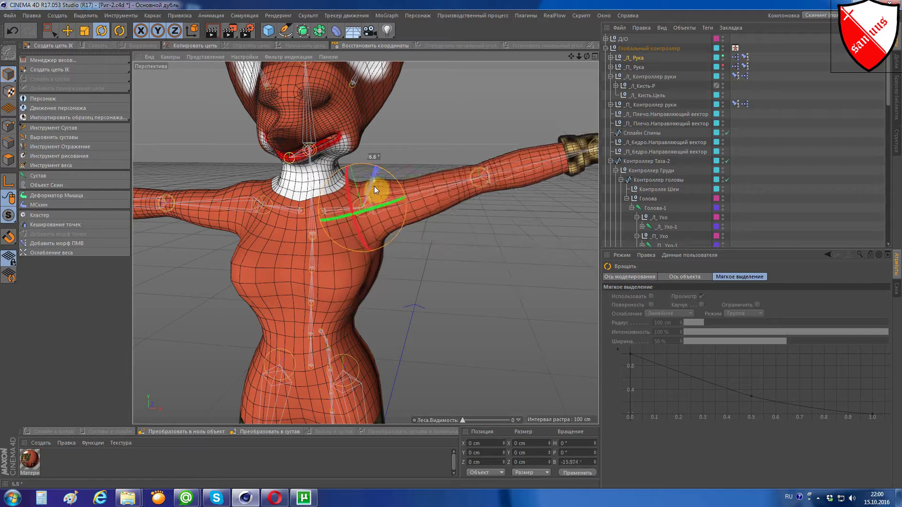
click(587, 462)
text(0)
key(Return)
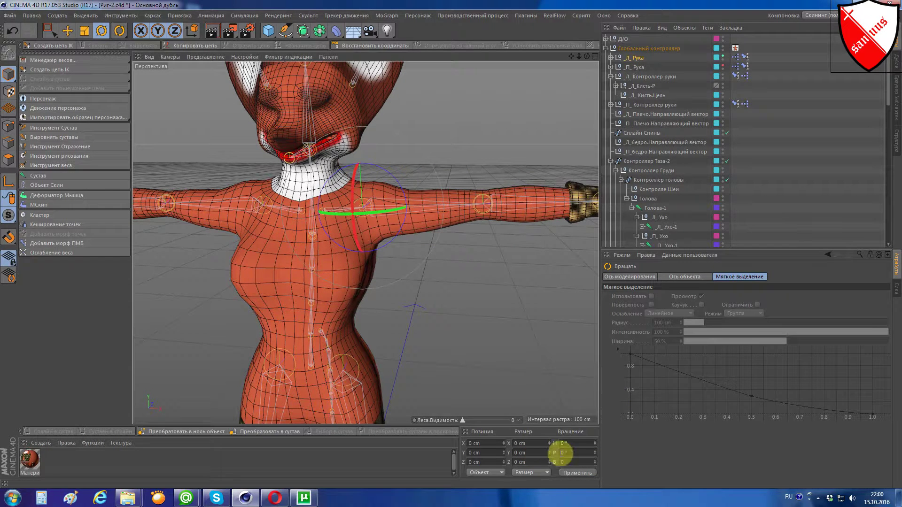
Step: Set Видимость to 1, zero the arm's bank, and select _Л_Плечо-1 for weight painting
drag(464, 421, 516, 422)
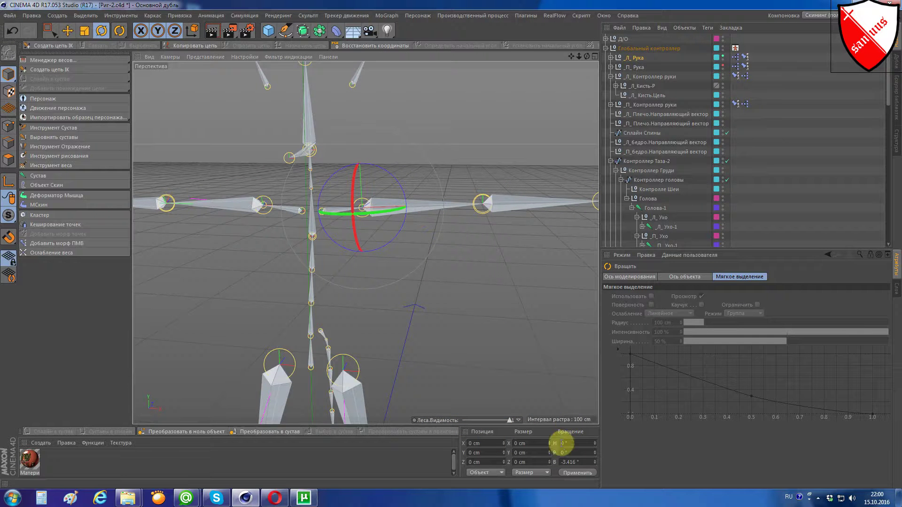
drag(582, 462, 535, 459)
text(0)
key(Return)
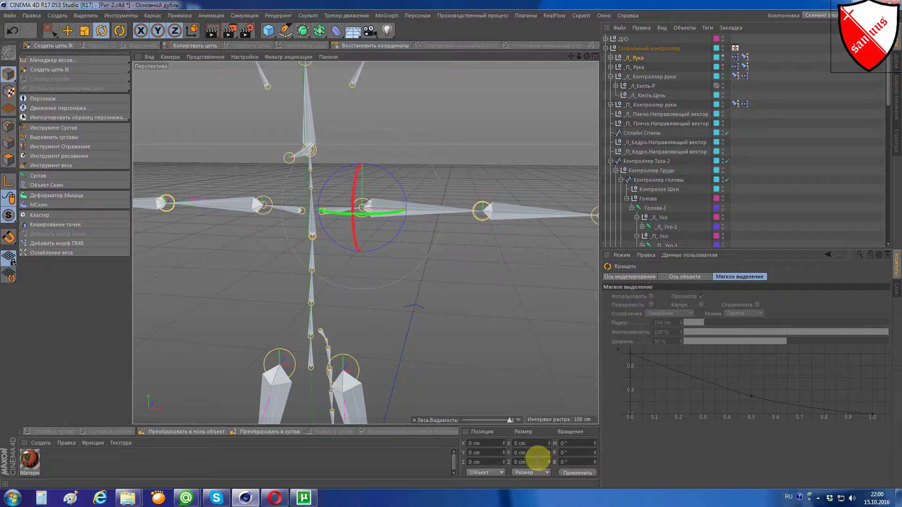
click(419, 254)
click(415, 217)
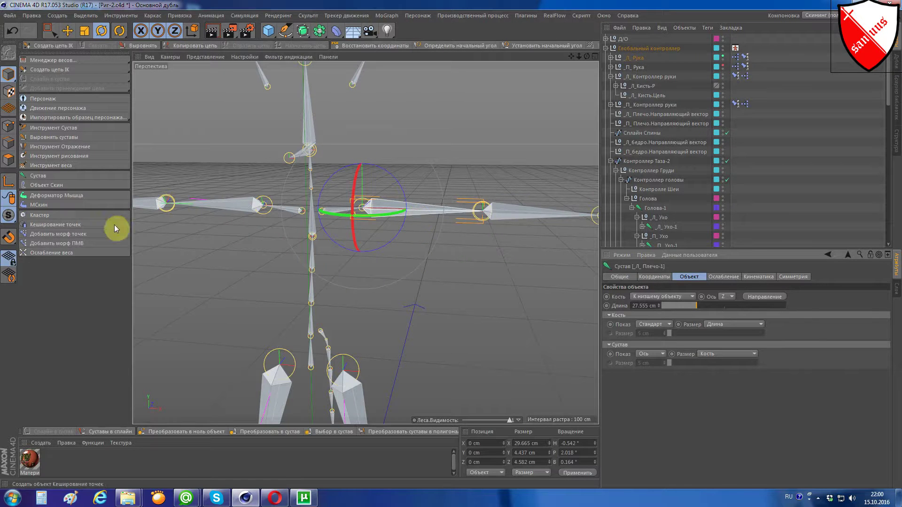
click(51, 165)
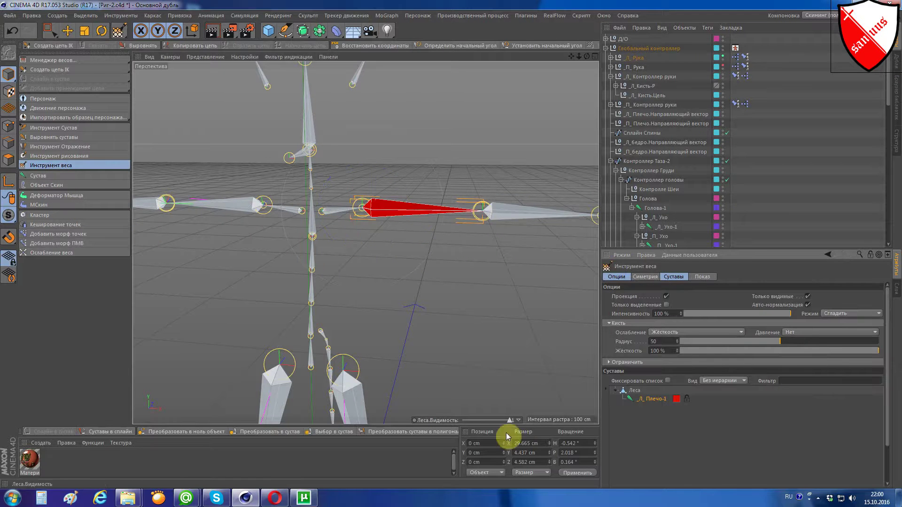
Step: Set Леса.Видимость back to 0 to reveal the mesh, and frame the left armpit from the front
drag(510, 421, 462, 421)
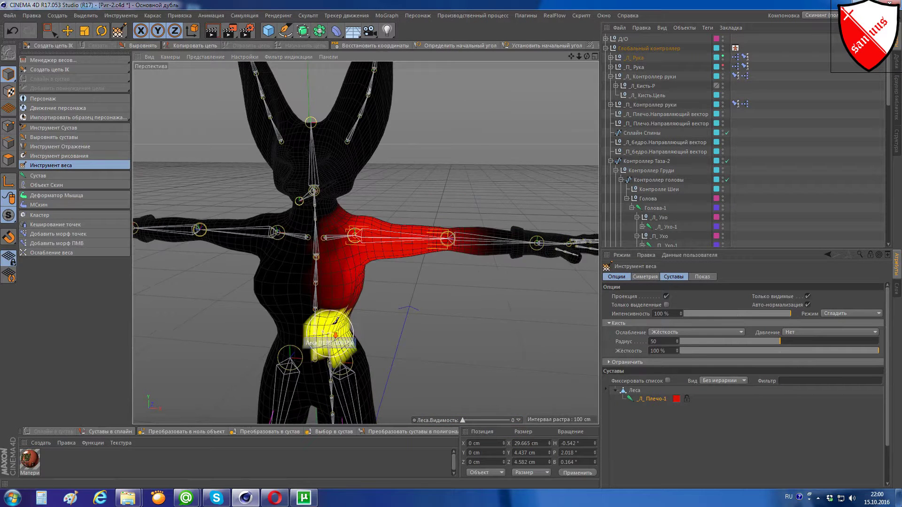
drag(586, 56, 498, 61)
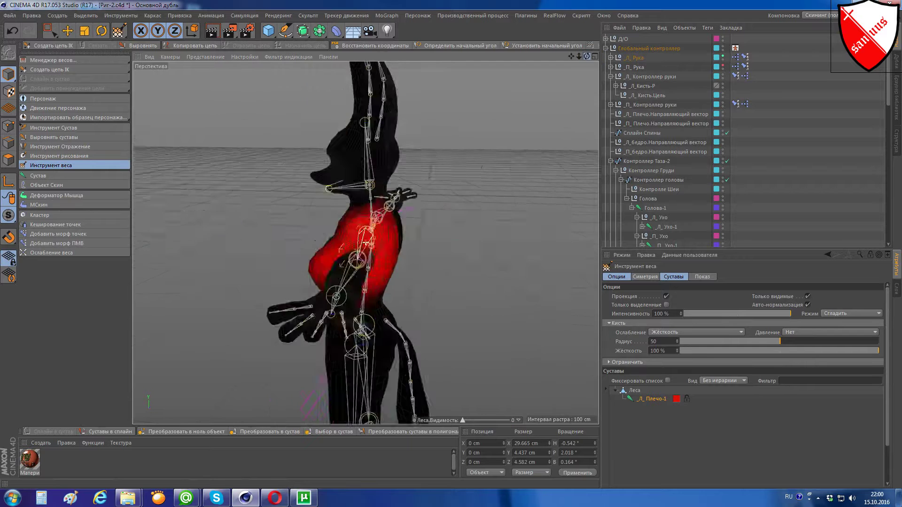
scroll(369, 230, up, 5)
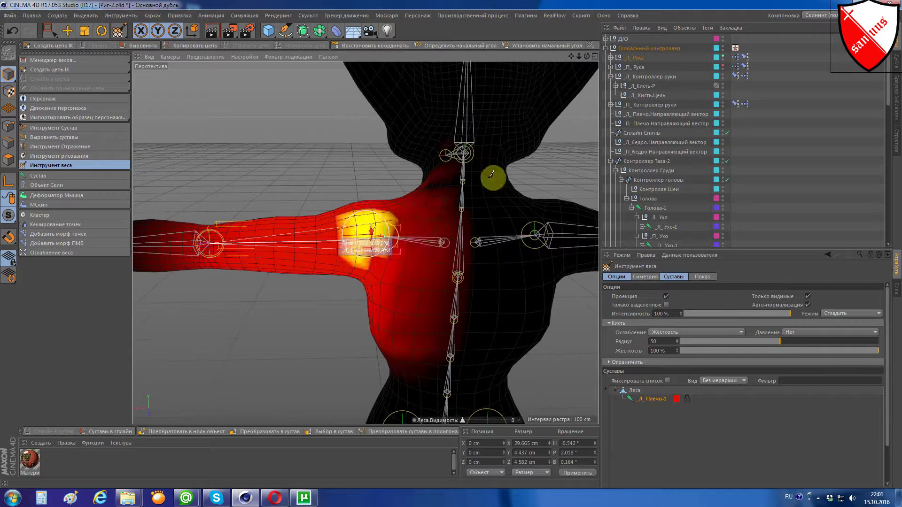
scroll(422, 306, up, 2)
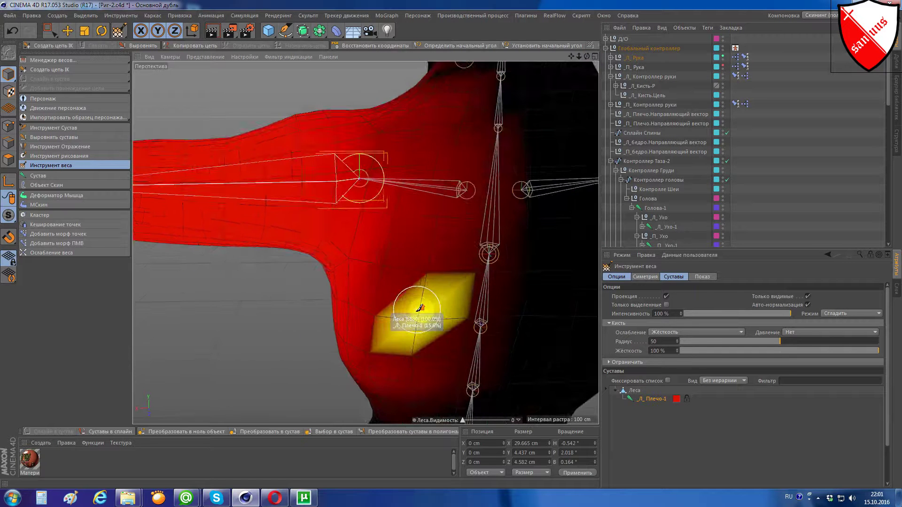
scroll(416, 367, up, 2)
scroll(447, 247, up, 2)
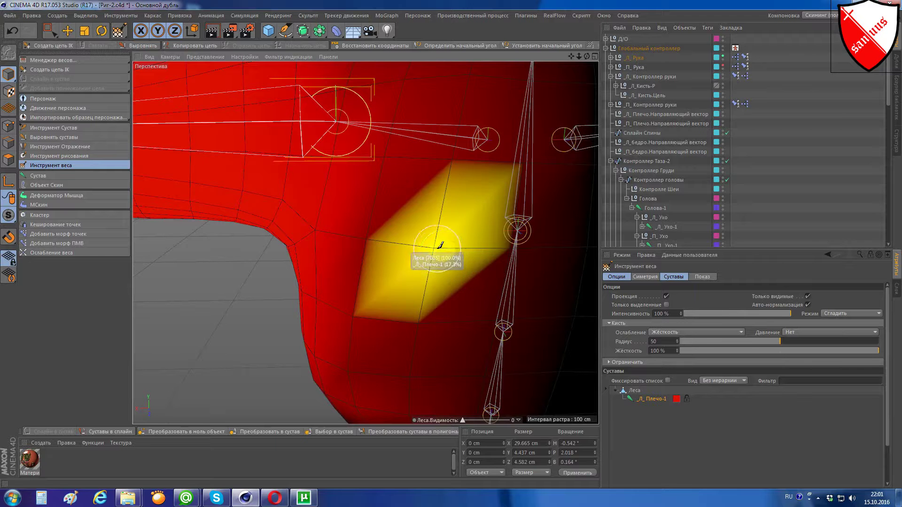
Step: Paint Л_Плечо-1 weight along the edge of the fox's left armpit
key(ctrl+z)
drag(385, 345, 322, 354)
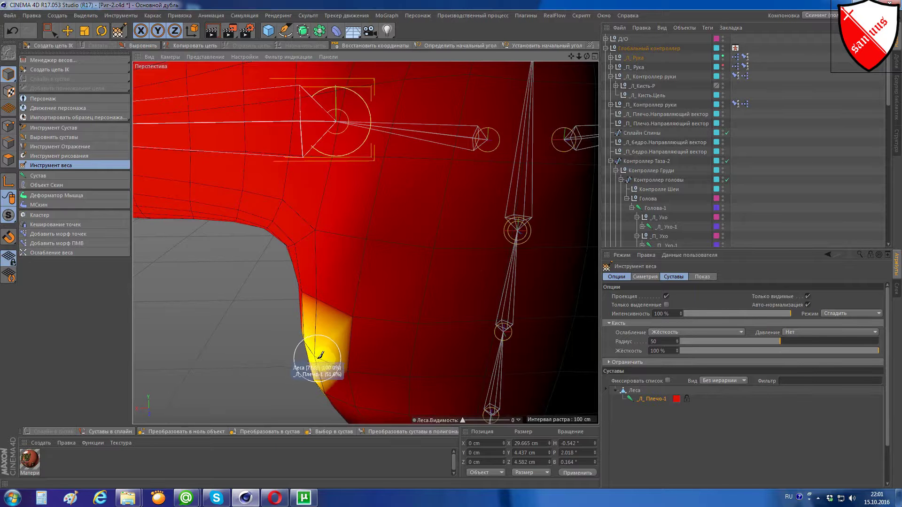
scroll(315, 367, up, 2)
scroll(324, 357, up, 1)
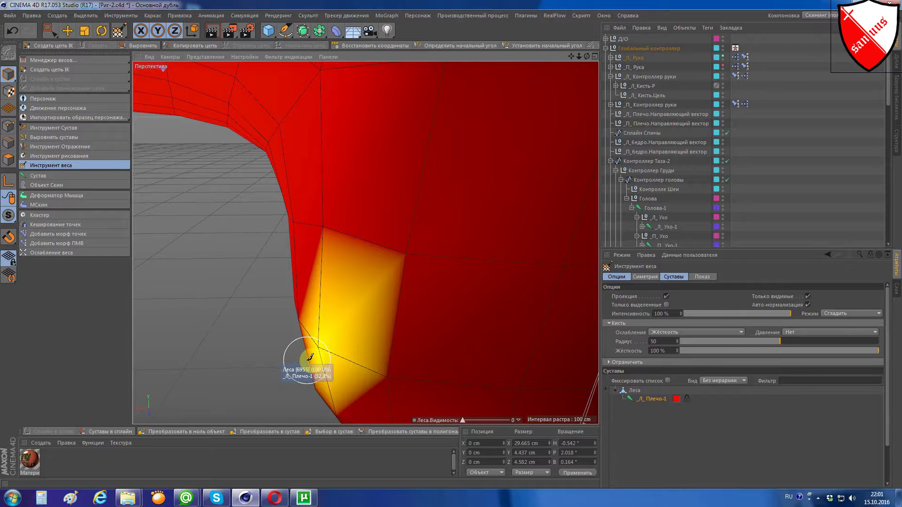
Step: Add one more Л_Плечо-1 stroke on the left shoulder, then zoom out and orbit to review the upper body
key(ctrl+shift+z)
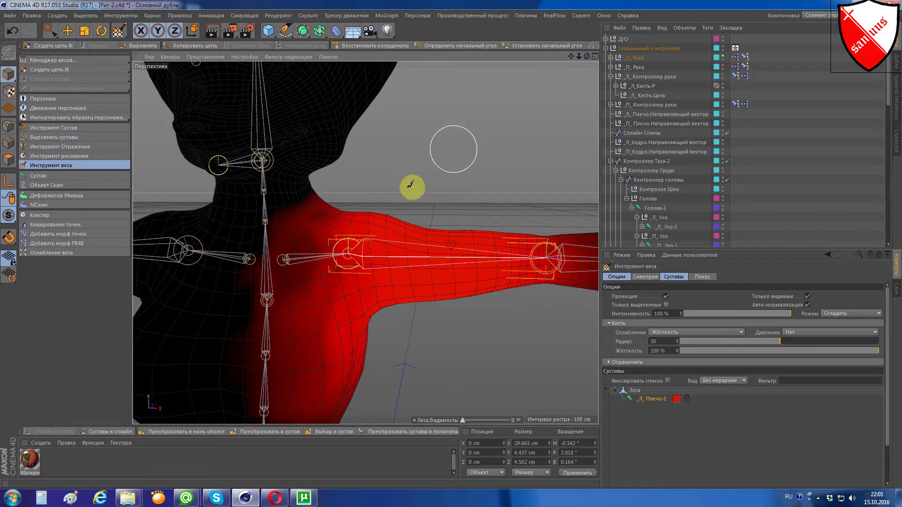
mouse_move(413, 186)
mouse_down()
mouse_move(390, 239)
mouse_move(458, 227)
mouse_up()
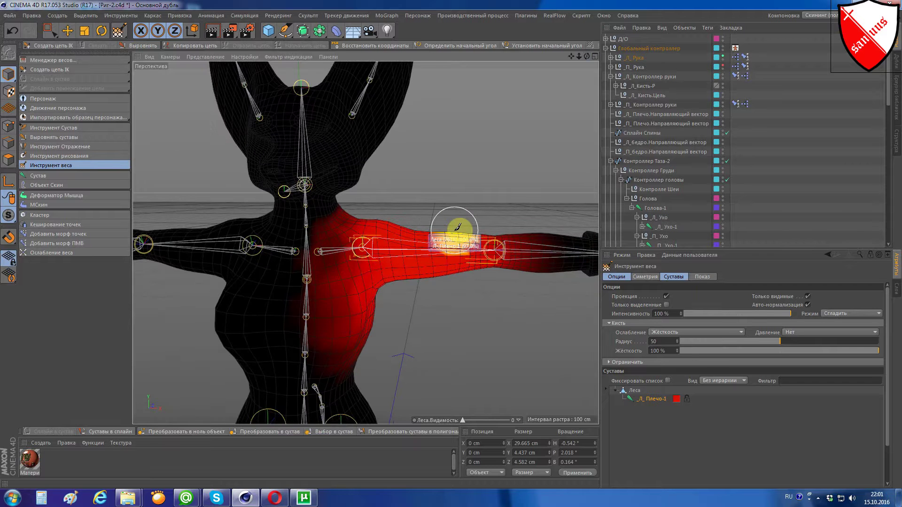
scroll(458, 228, down, 2)
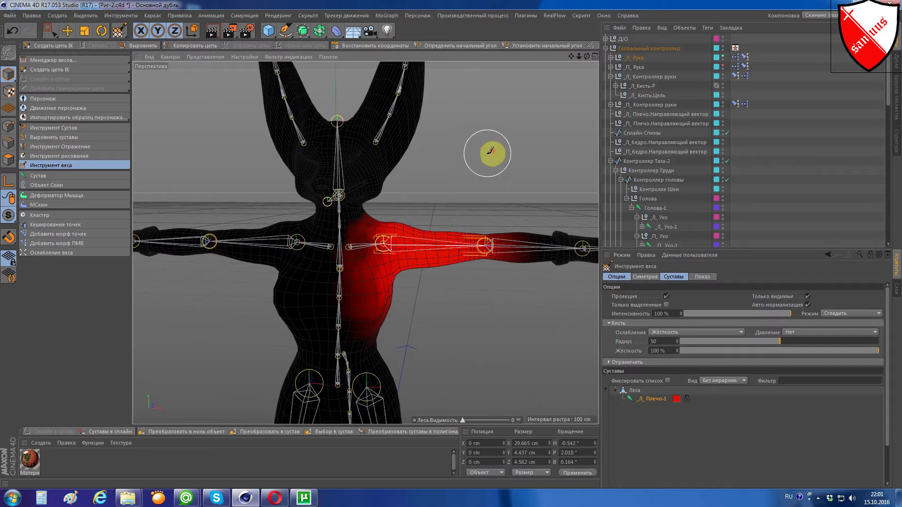
scroll(484, 155, down, 1)
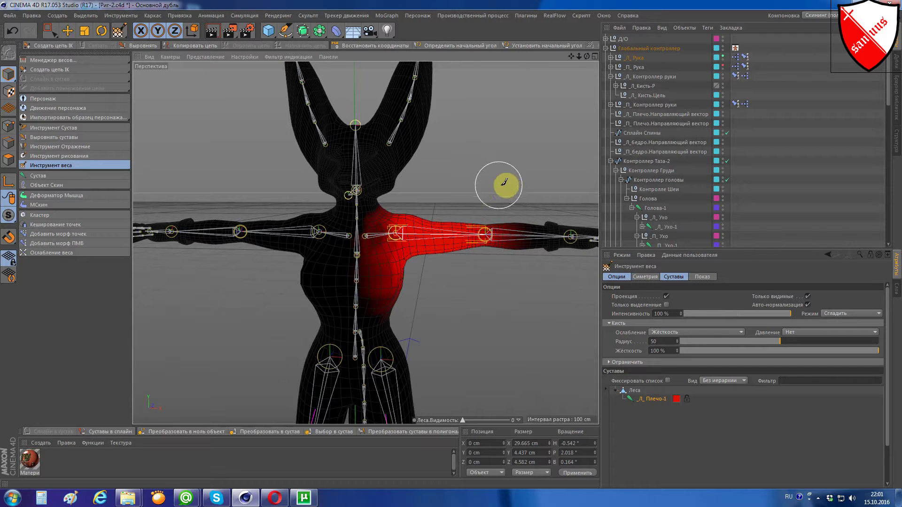
drag(575, 57, 587, 58)
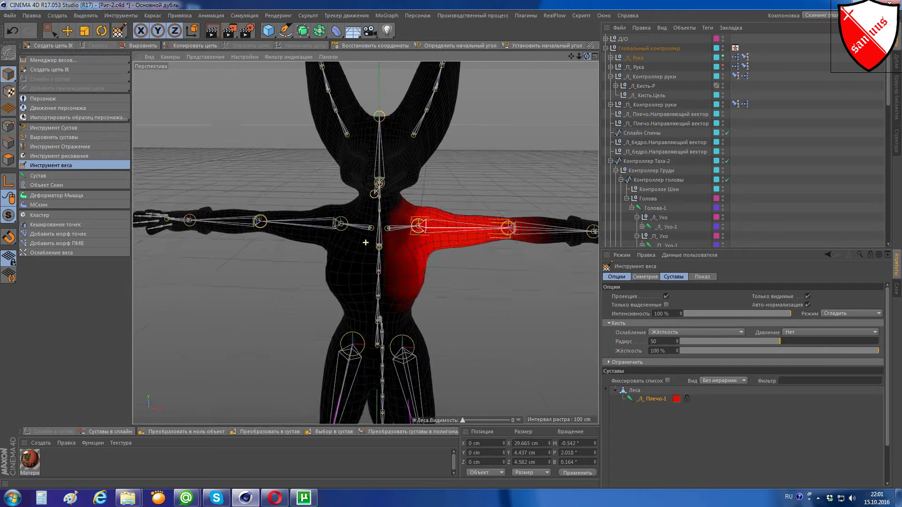
drag(366, 242, 483, 139)
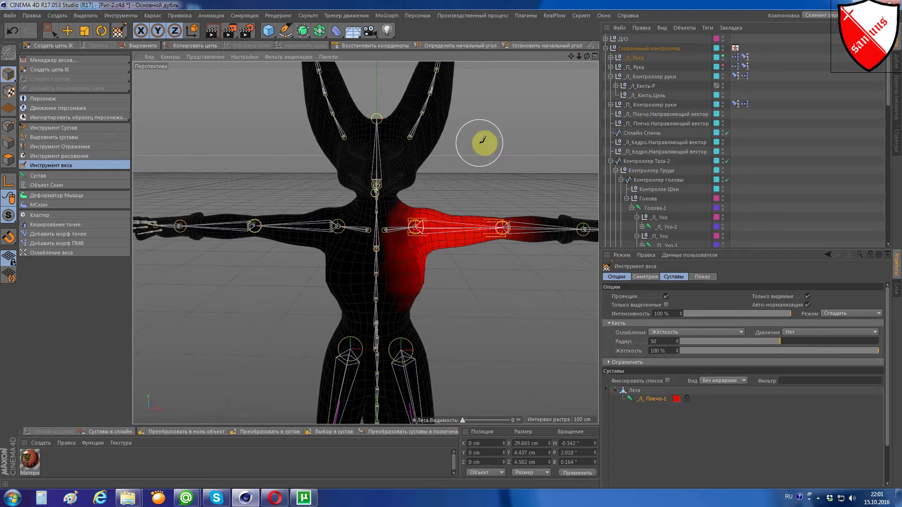